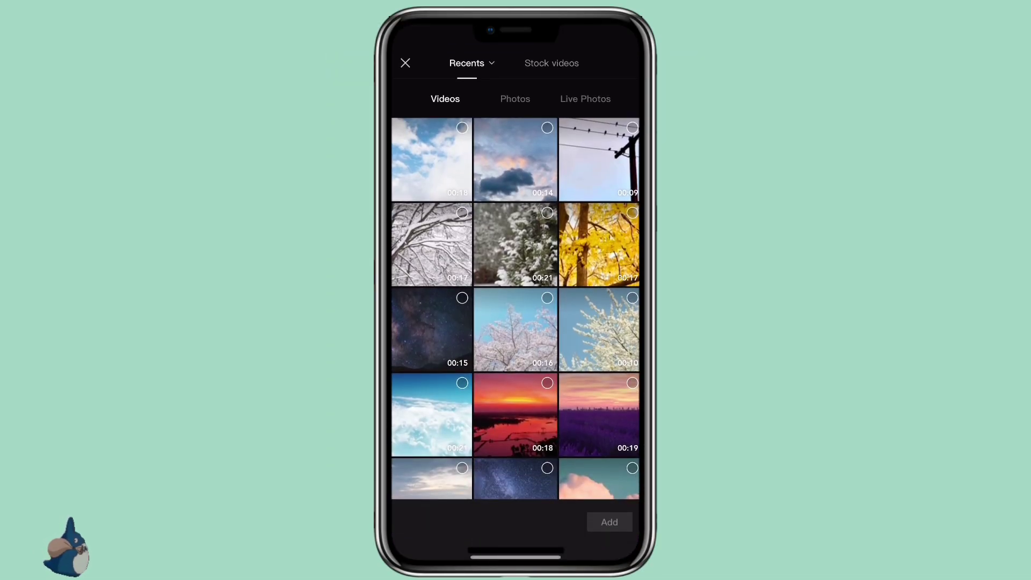
scroll(516, 322, up, 2)
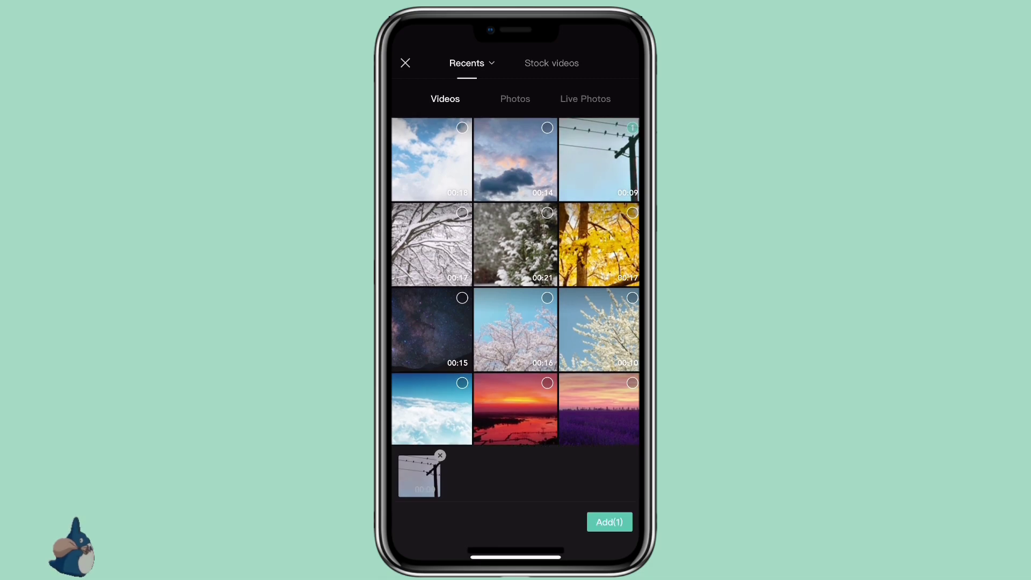
Extract the power-line video's audio to its own track and replace the clip with the blue-sky power-line photo
click(576, 417)
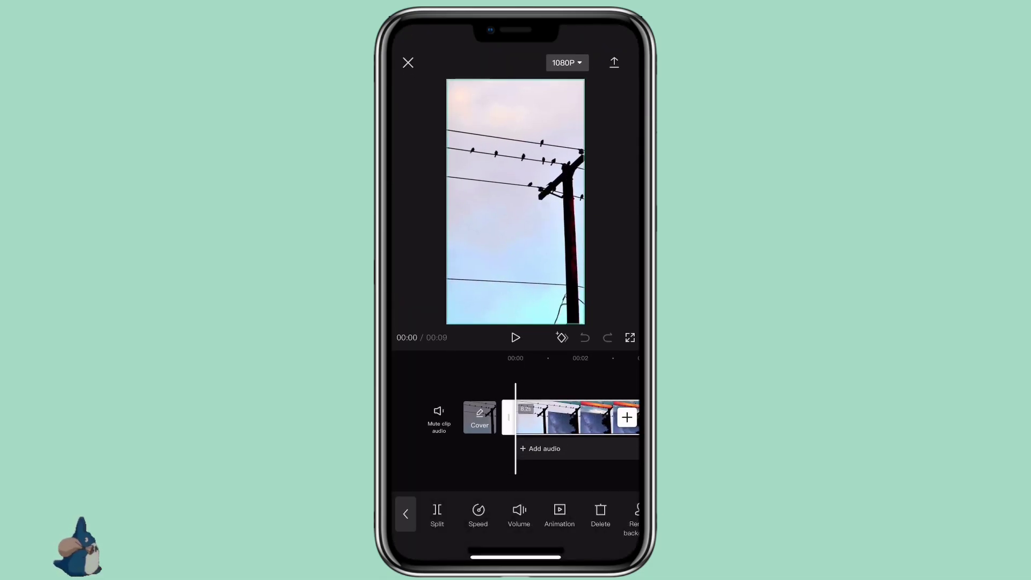
drag(596, 516, 451, 515)
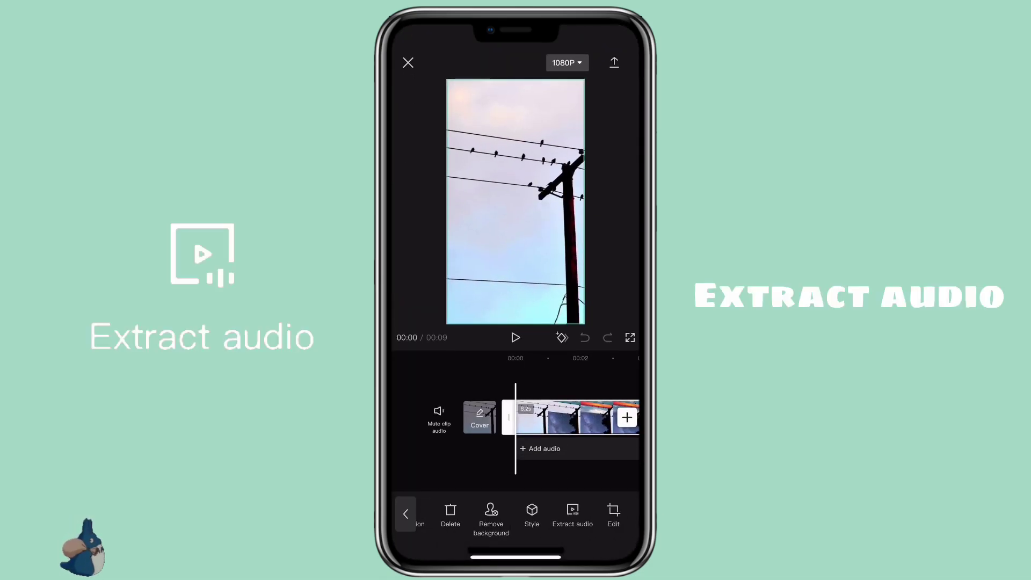
click(572, 516)
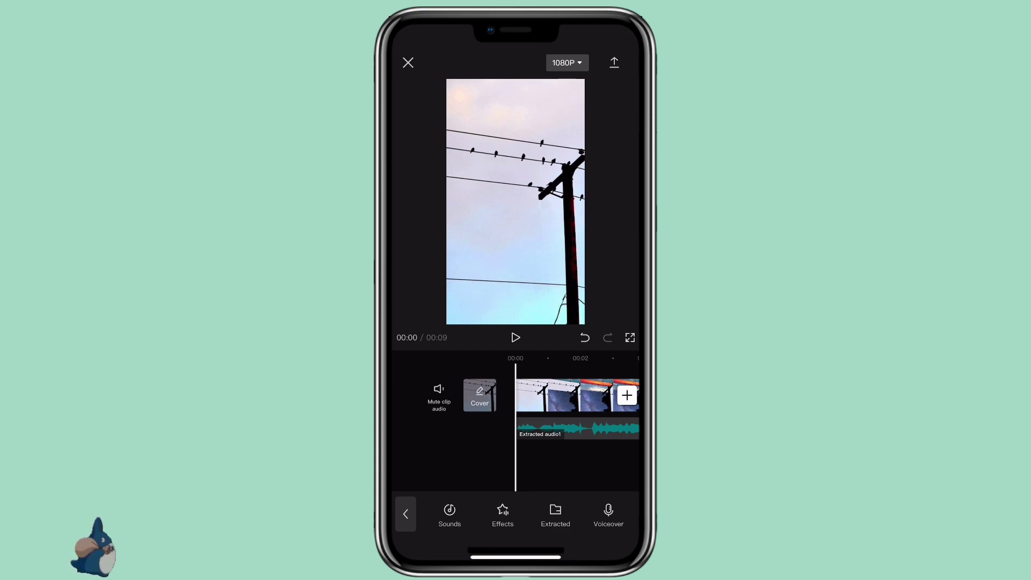
click(576, 395)
scroll(515, 515, right, 5)
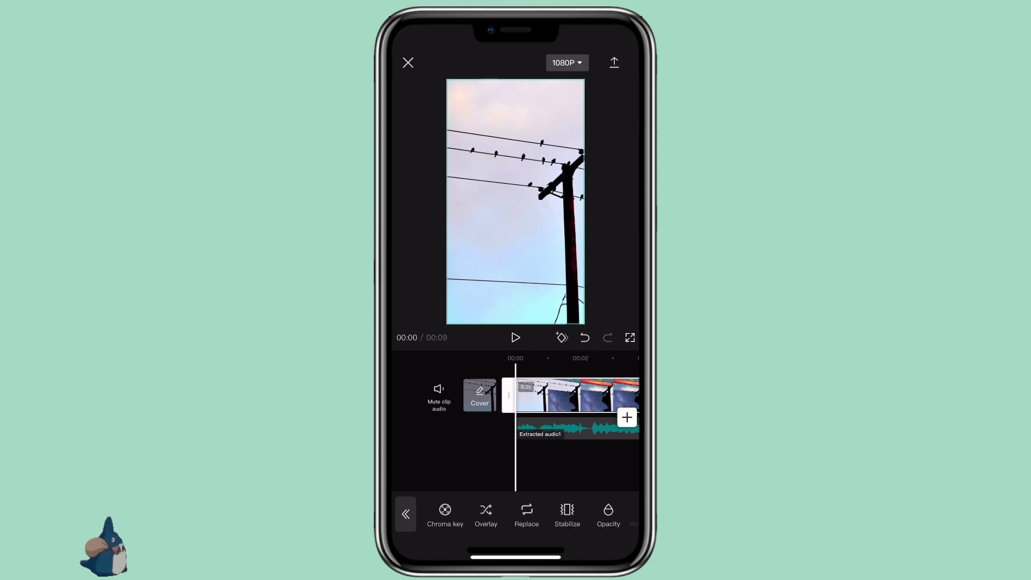
click(527, 511)
click(551, 98)
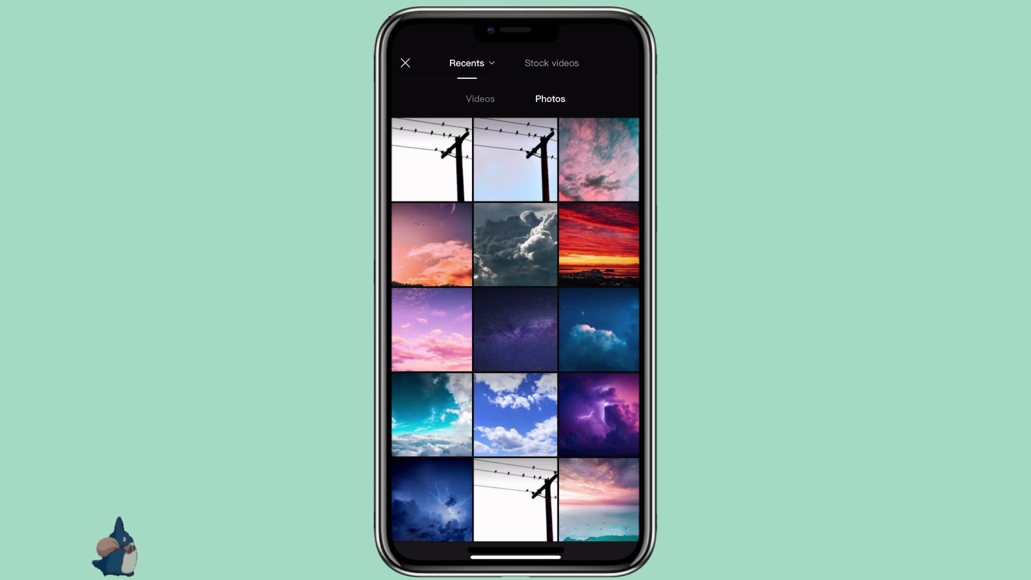
click(514, 160)
click(406, 513)
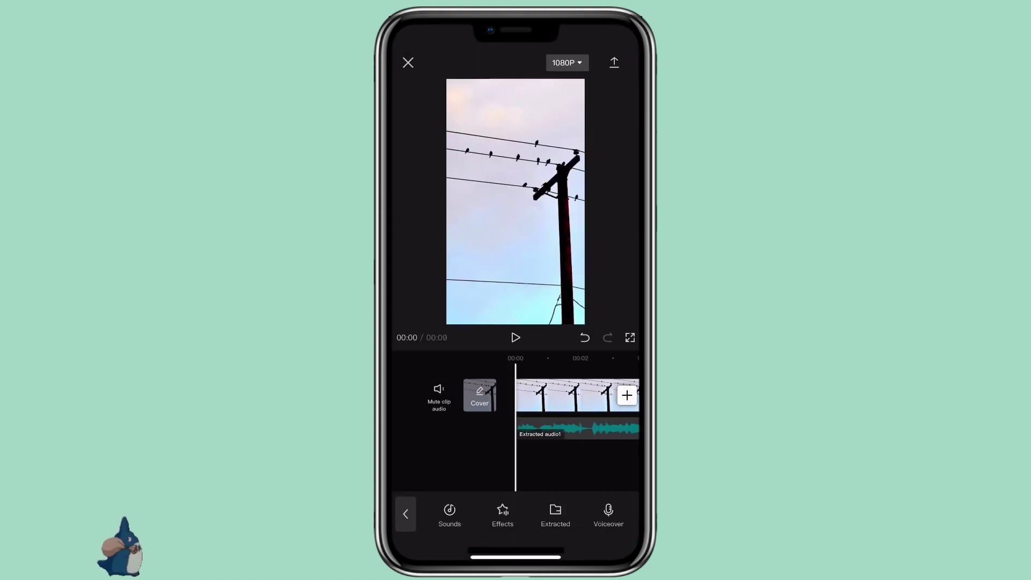
Enable auto-generated beats with the Beat 2 pattern on the extracted audio
click(564, 429)
drag(596, 516, 484, 515)
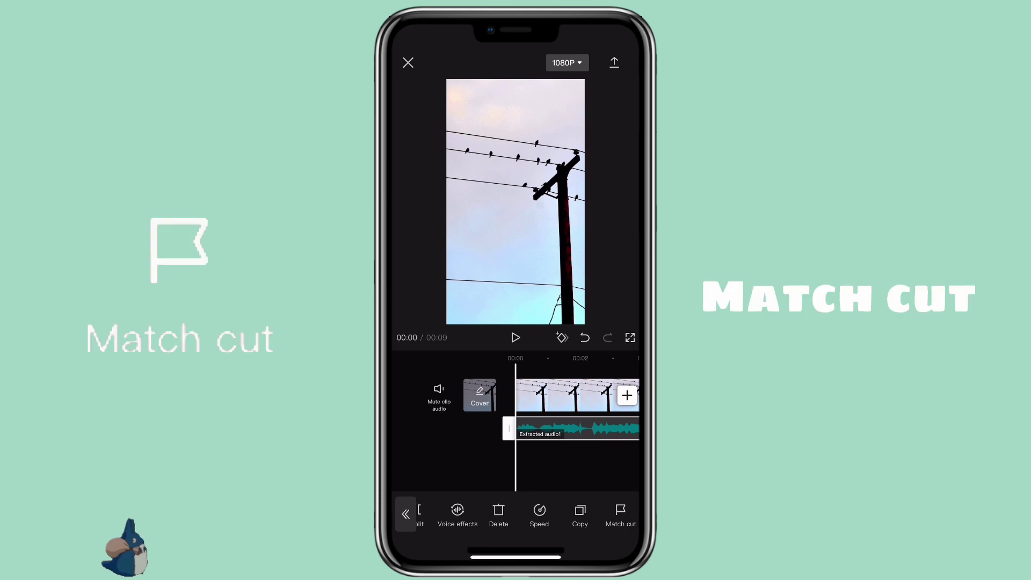
click(620, 516)
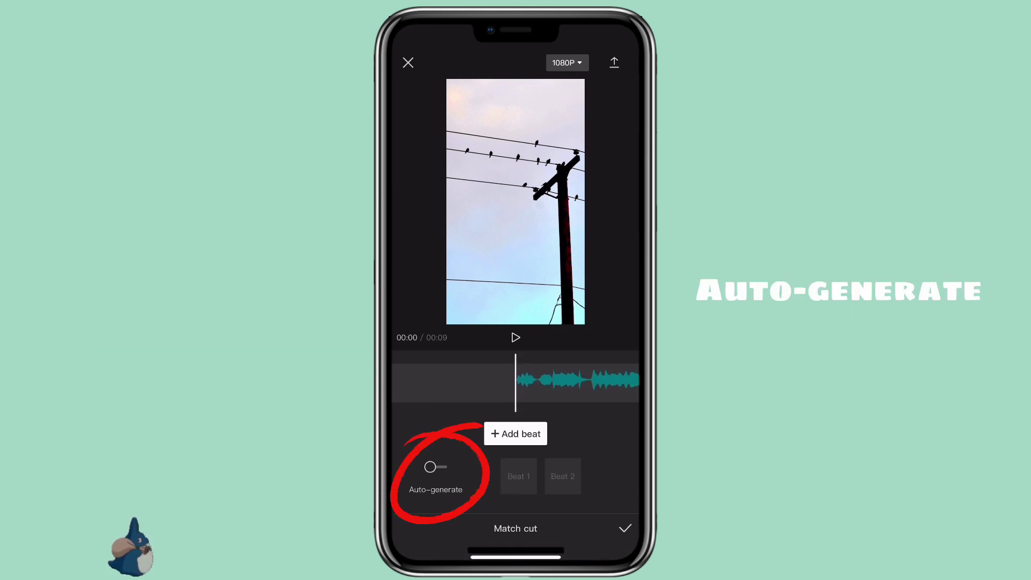
click(434, 466)
click(563, 476)
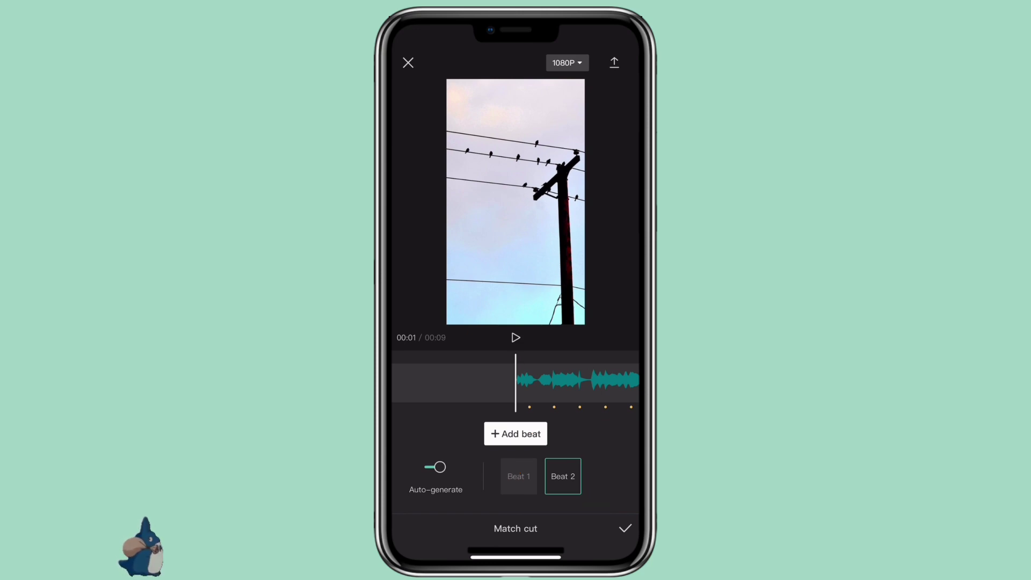
scroll(516, 380, up, 5)
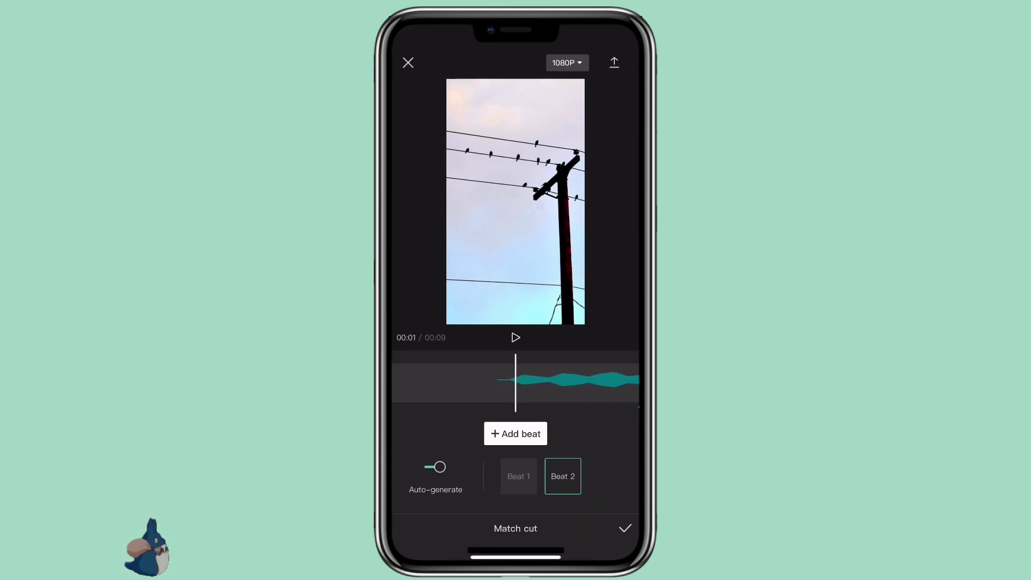
Add three manual beat markers along the audio and confirm them
click(515, 433)
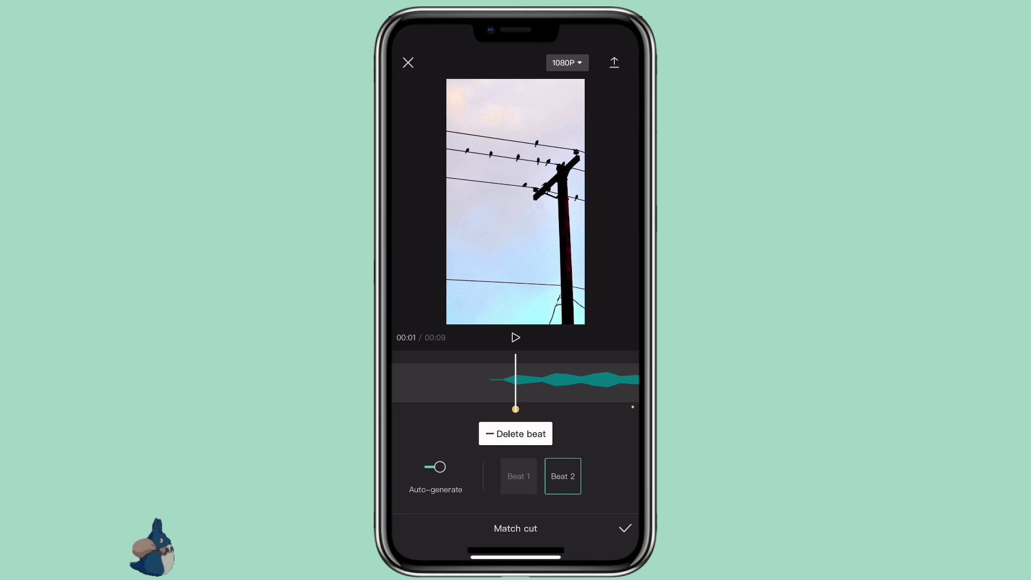
drag(564, 380, 520, 379)
click(516, 433)
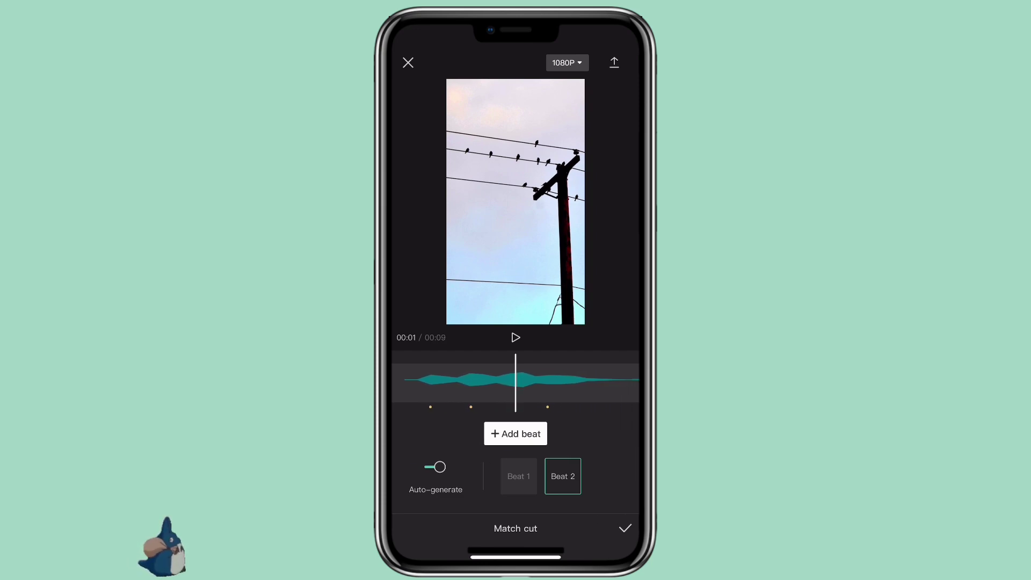
click(515, 433)
click(625, 529)
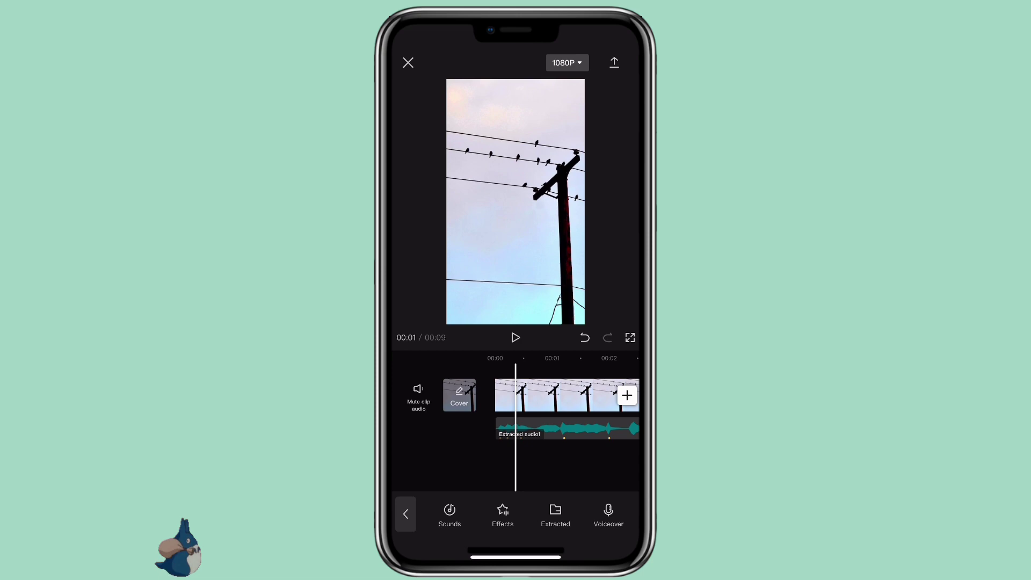
scroll(563, 406, up, 3)
scroll(564, 406, up, 3)
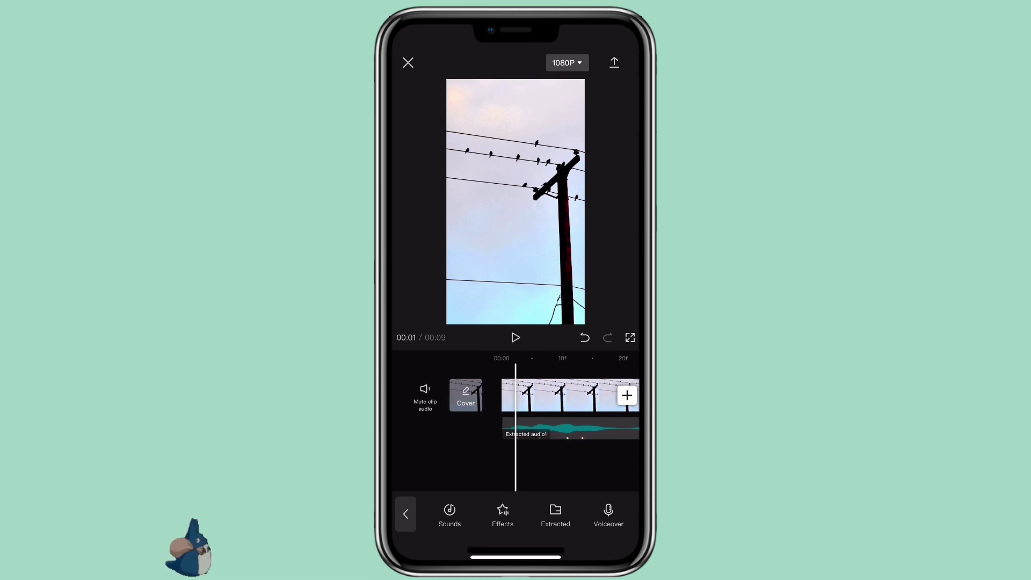
click(405, 514)
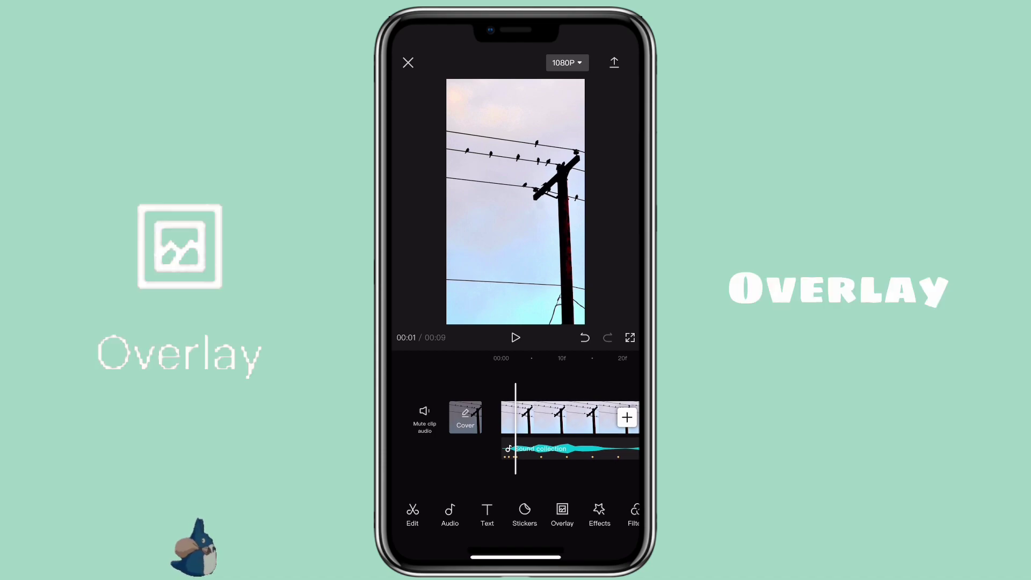
Add the pink-cloud video as an overlay and move it to the top of the frame
click(562, 514)
click(520, 512)
click(445, 99)
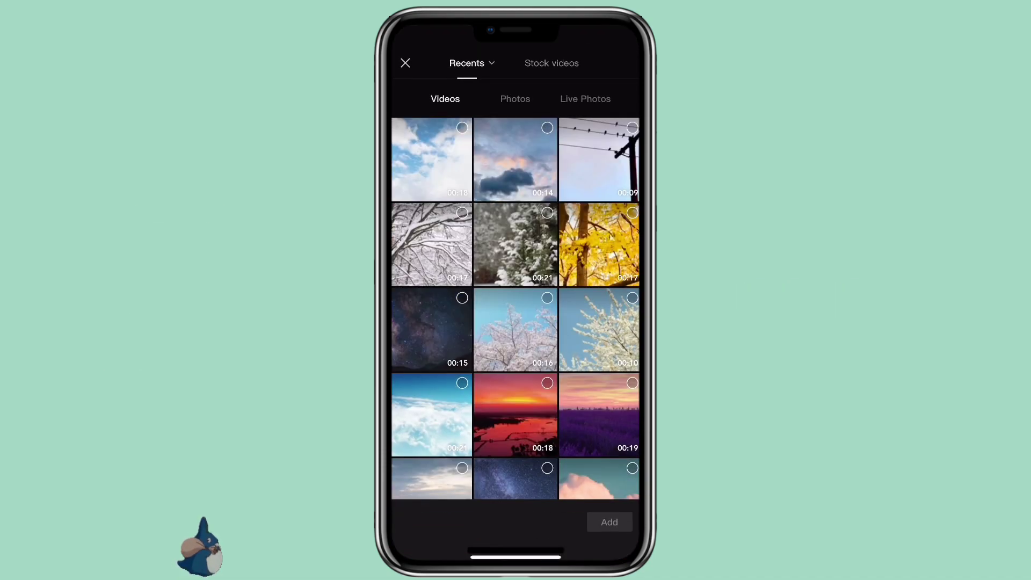
scroll(516, 308, down, 3)
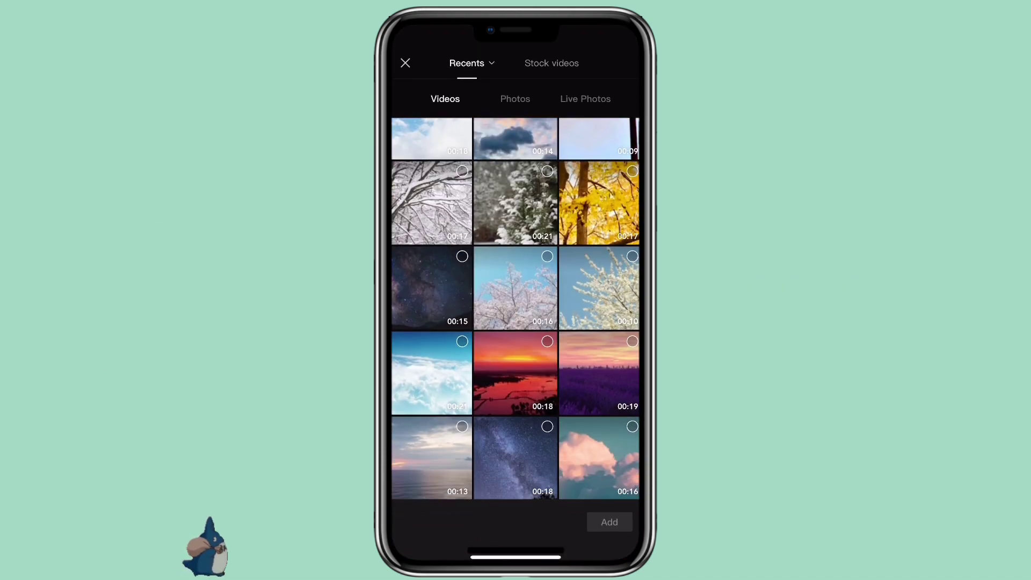
click(633, 343)
click(609, 521)
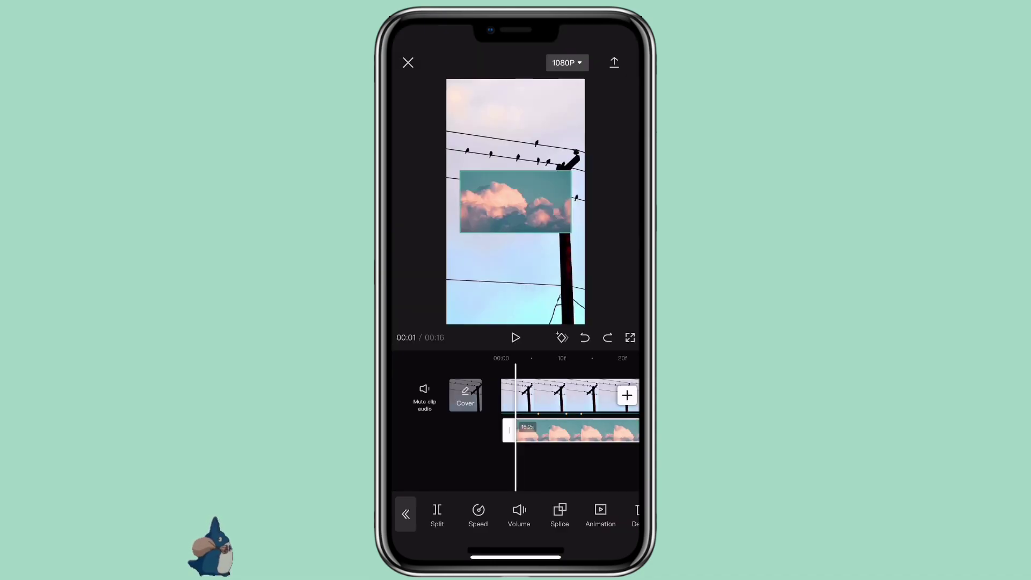
mouse_move(515, 202)
mouse_down()
mouse_move(521, 114)
mouse_move(520, 123)
mouse_up()
drag(596, 515, 452, 516)
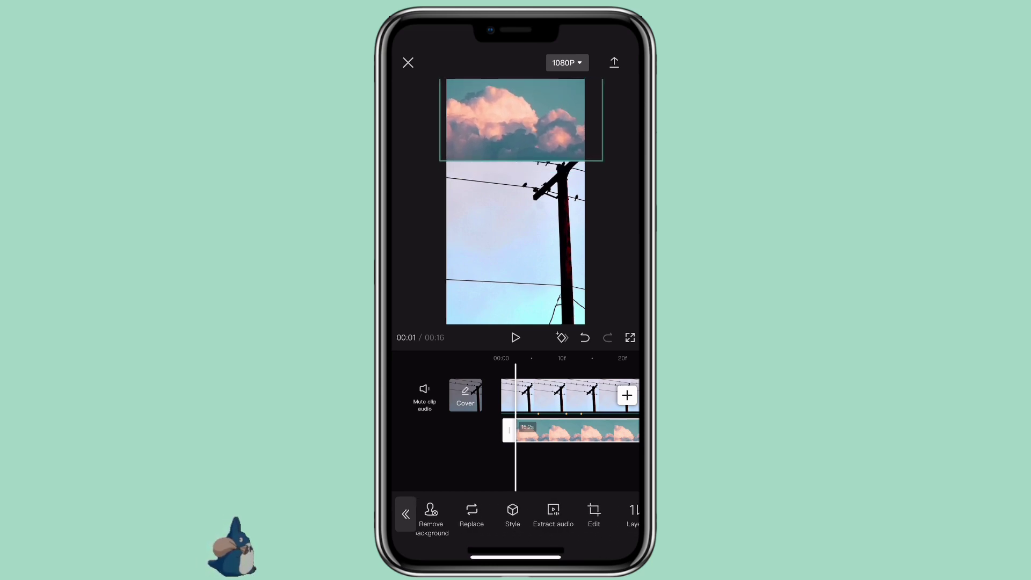
Give the cloud overlay a Split mask, lowered to the top wire and slightly feathered
drag(596, 515, 483, 516)
click(534, 514)
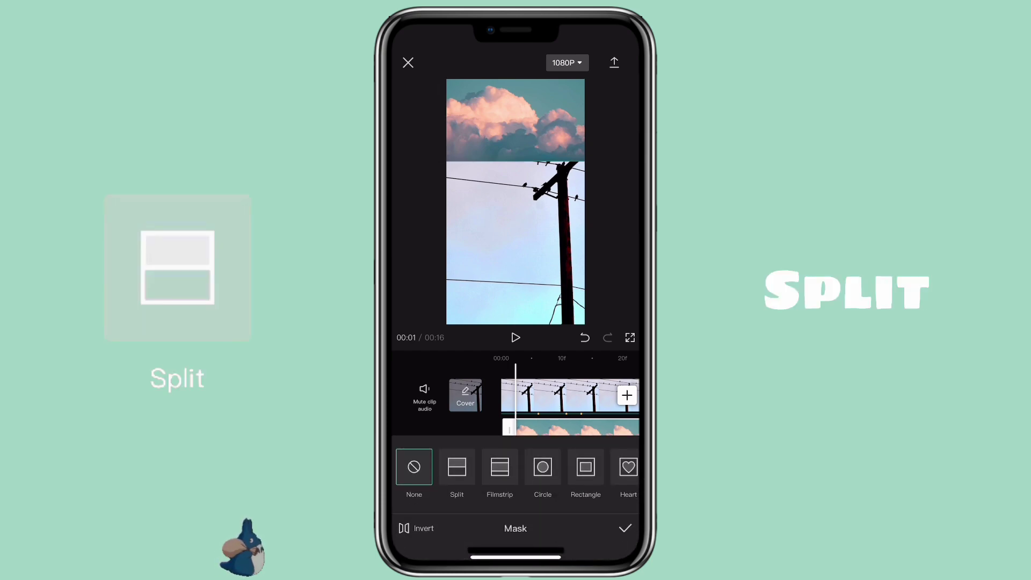
click(457, 467)
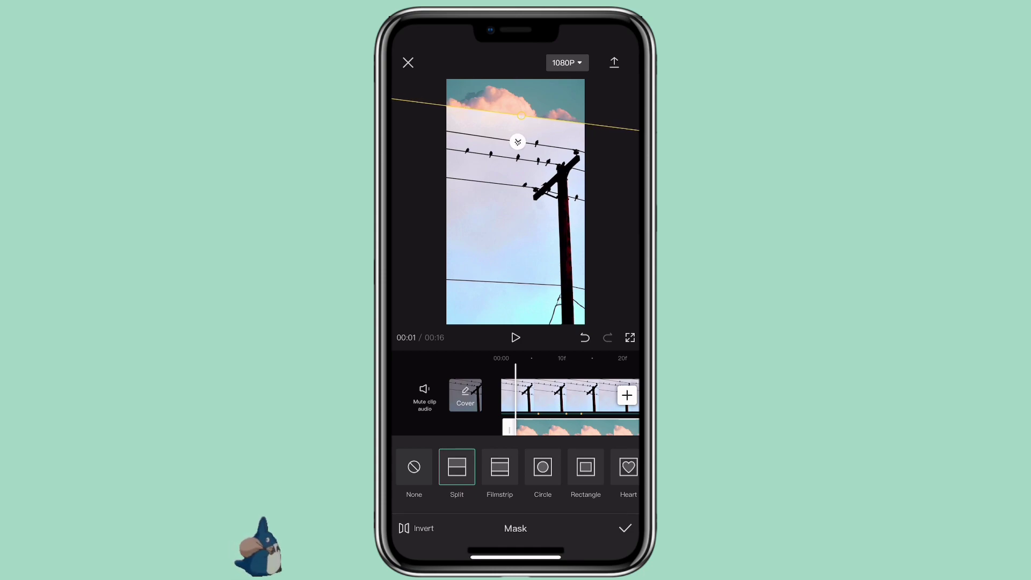
drag(520, 116, 520, 143)
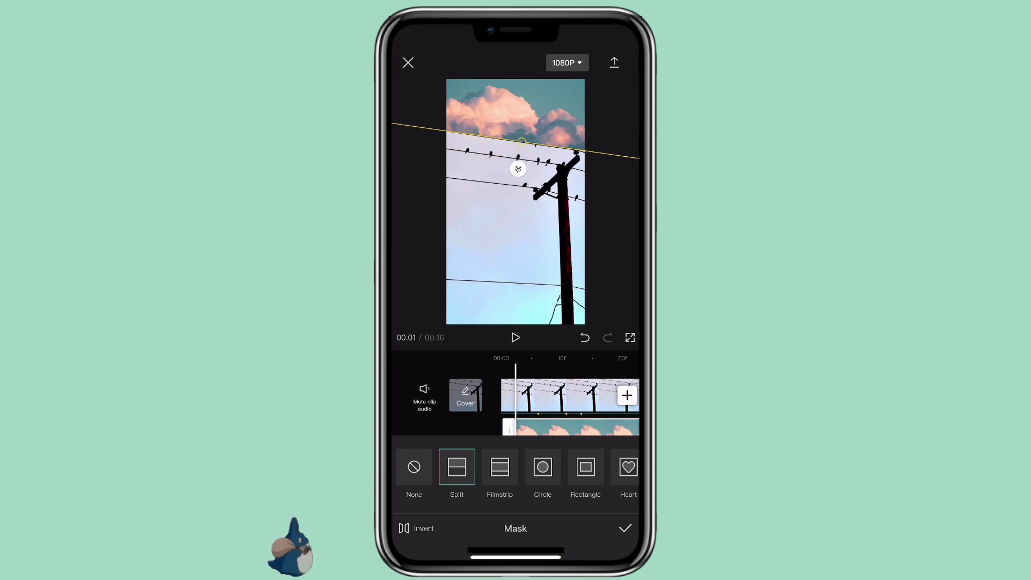
drag(518, 168, 517, 171)
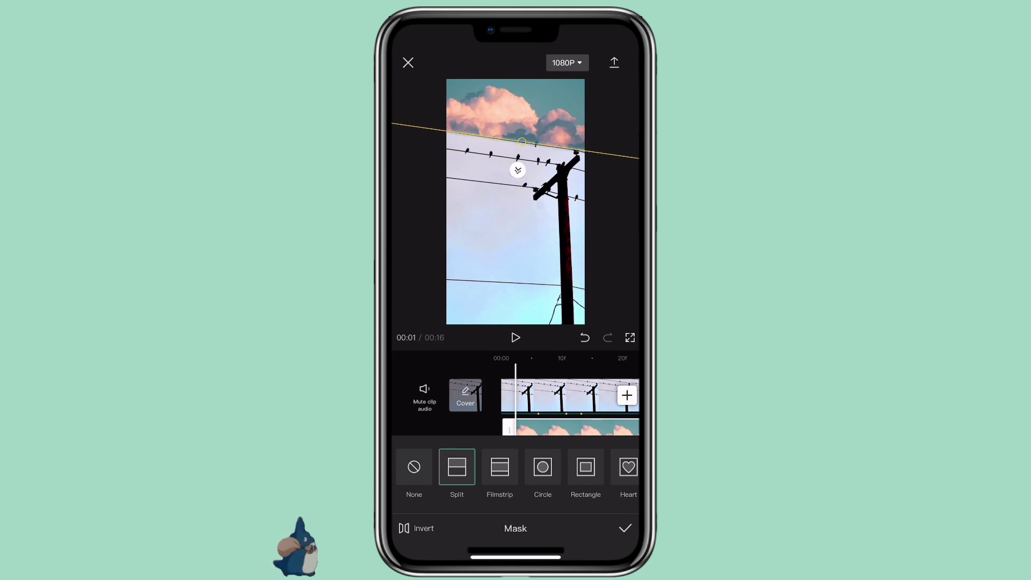
click(625, 528)
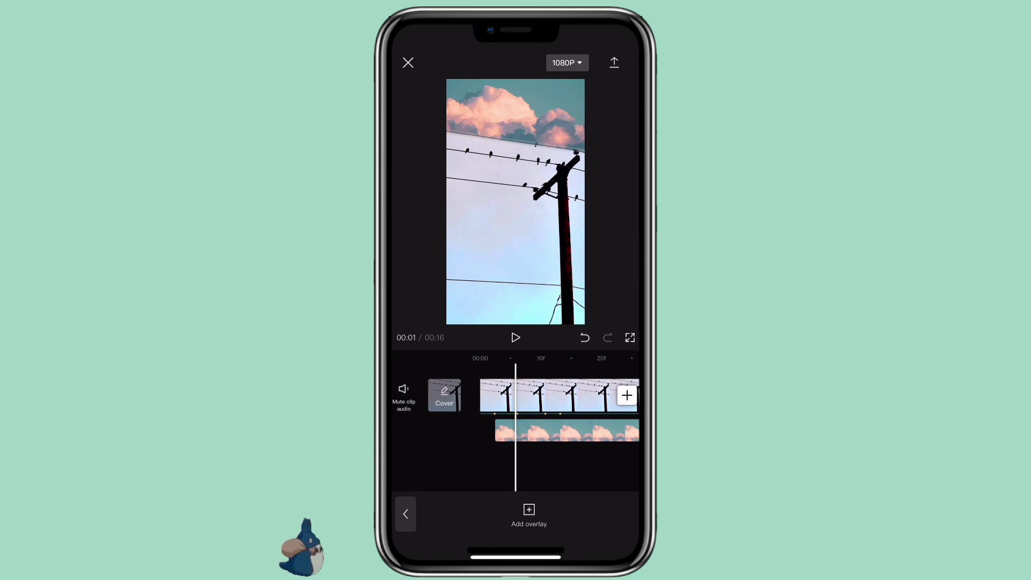
Add the red sunset video as an overlay for the bottom strip
click(529, 514)
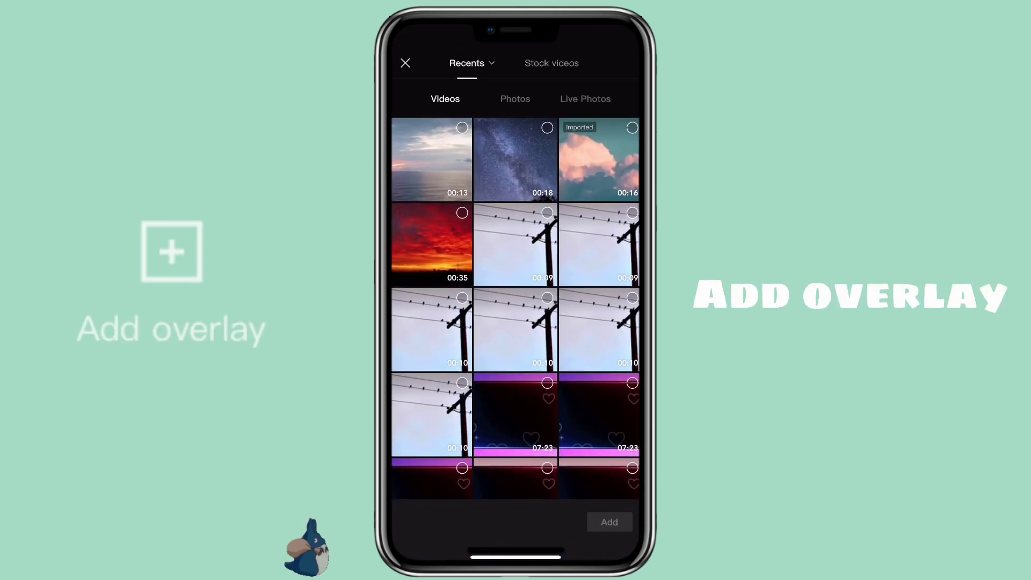
click(432, 241)
click(609, 522)
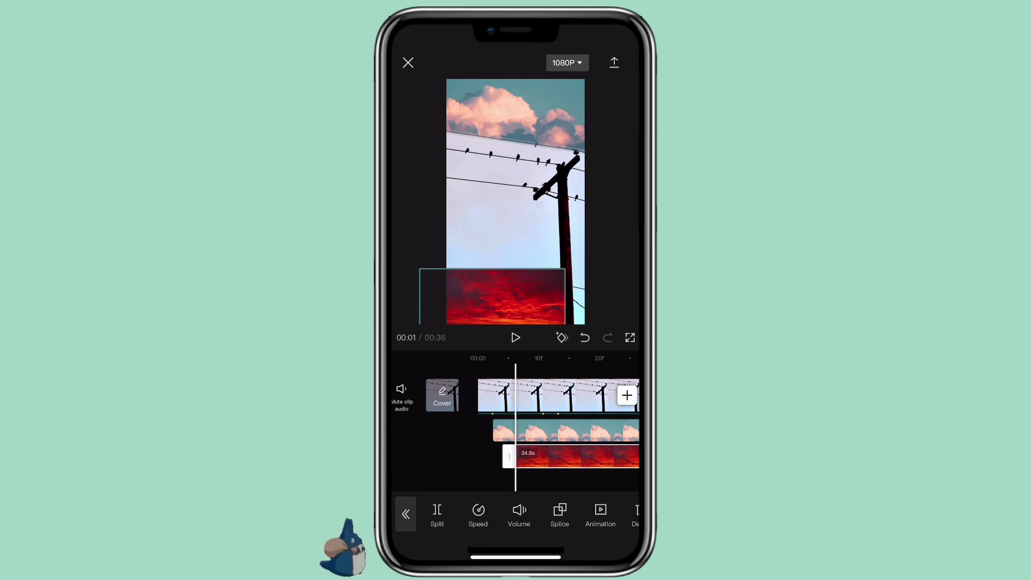
scroll(515, 516, right, 2)
scroll(515, 515, right, 2)
scroll(516, 516, right, 2)
scroll(516, 516, right, 2)
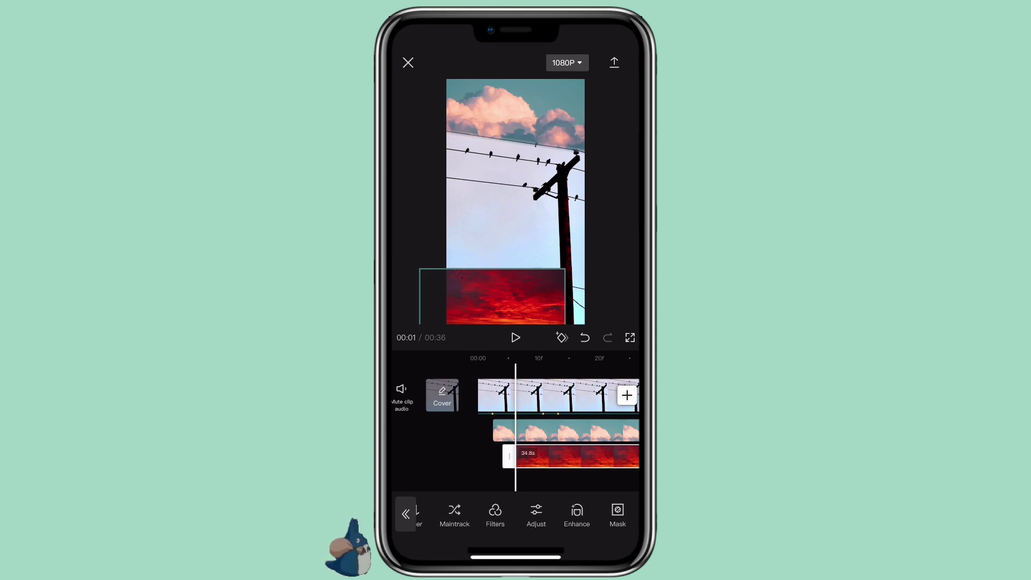
click(576, 512)
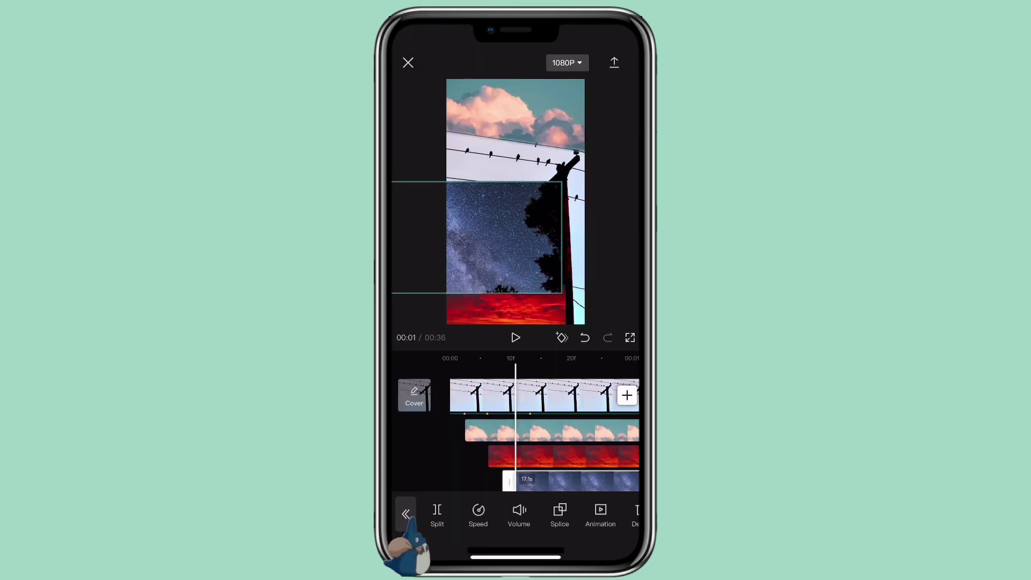
scroll(515, 515, right, 10)
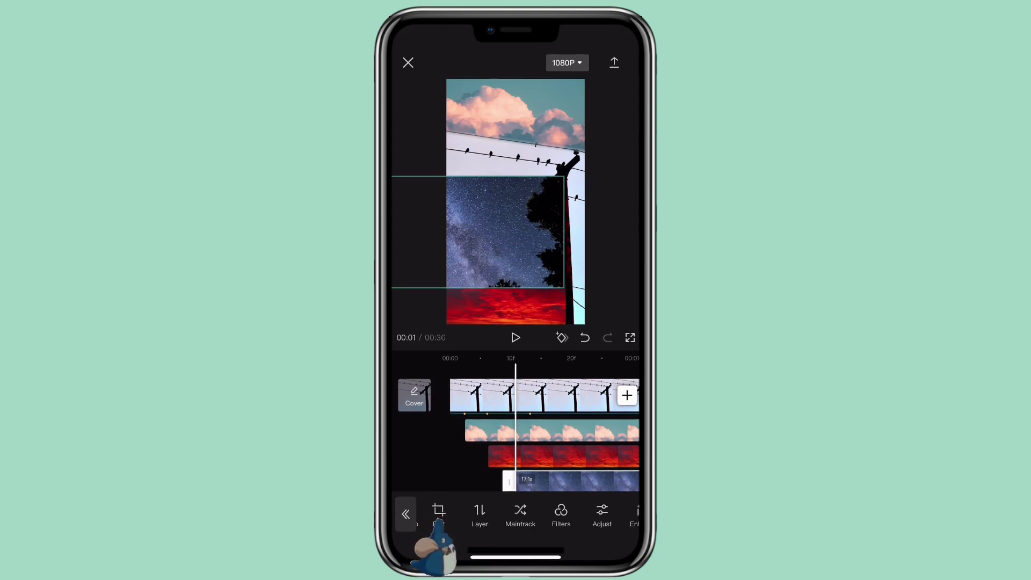
scroll(516, 515, right, 3)
Apply a Filmstrip mask to the starry-sky overlay, widened and tilted into a mid-frame band
click(563, 515)
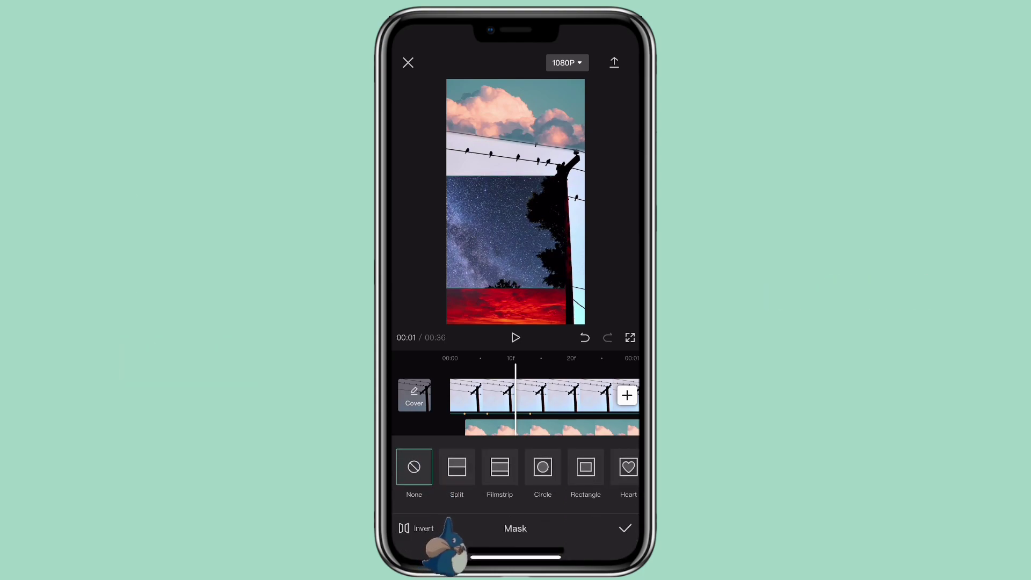
click(499, 467)
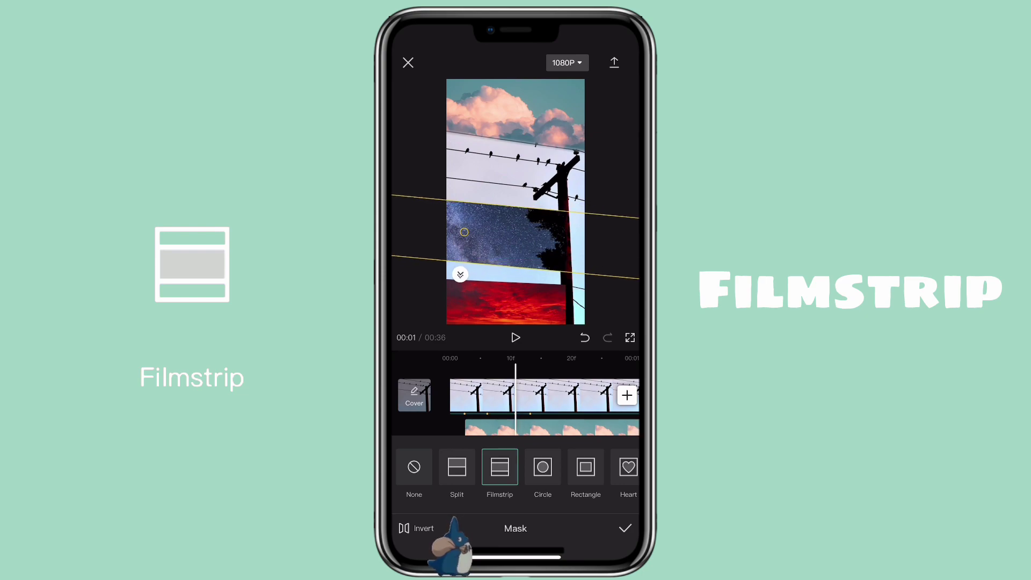
drag(460, 282, 457, 296)
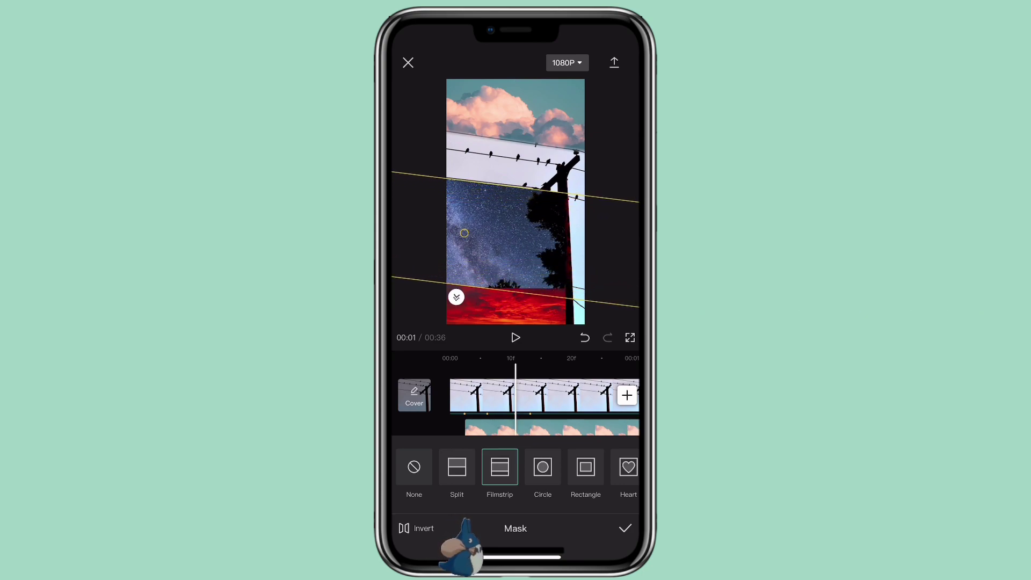
drag(463, 232, 463, 232)
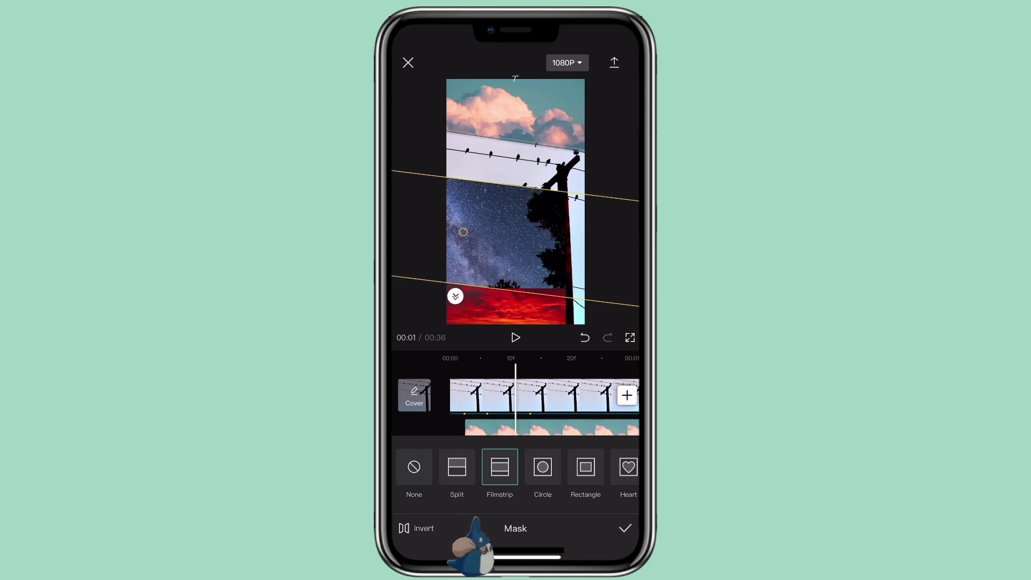
click(625, 528)
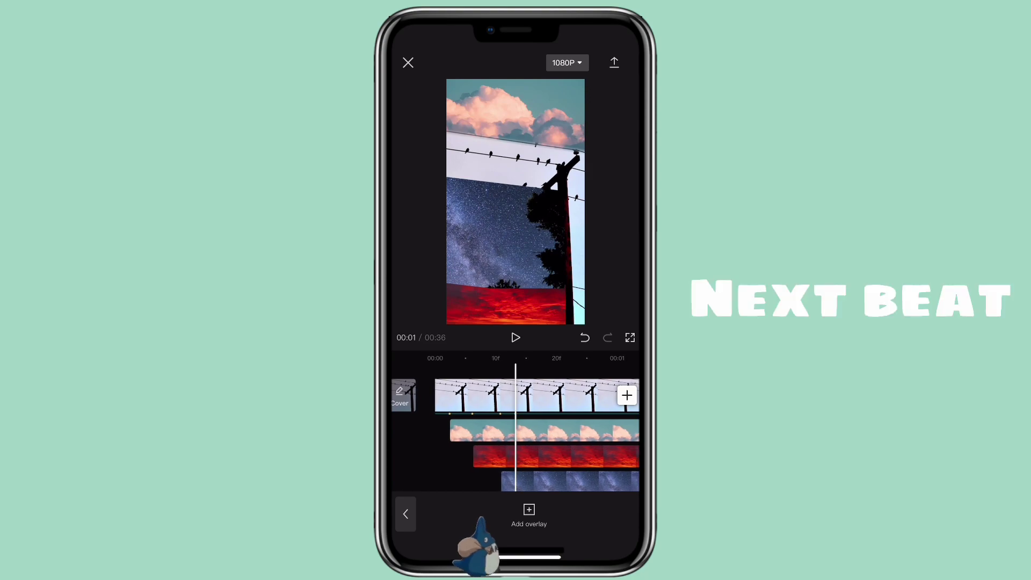
Add the snowy-tree overlay with a Split mask raised to just below the wires
click(529, 514)
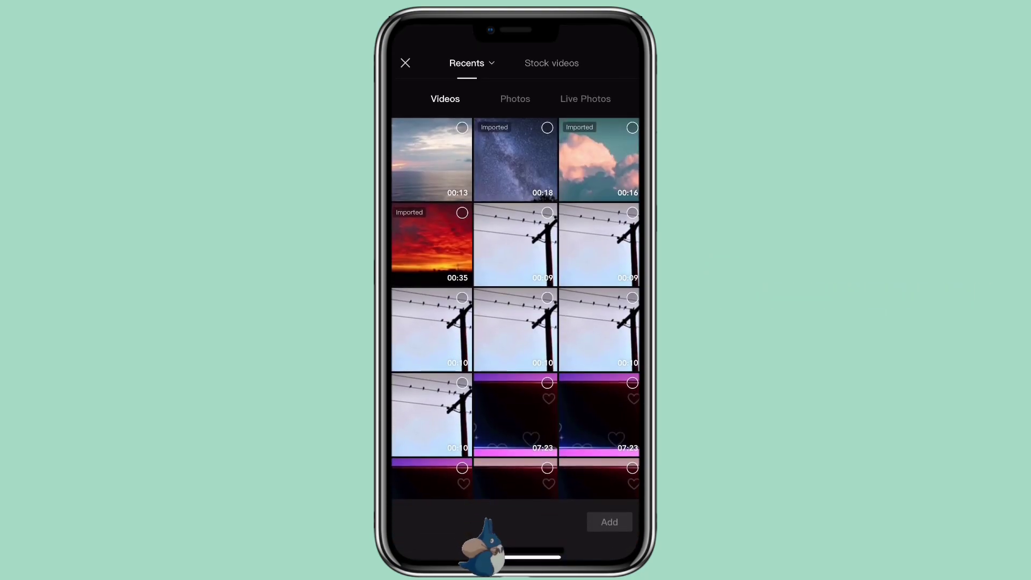
scroll(515, 309, up, 3)
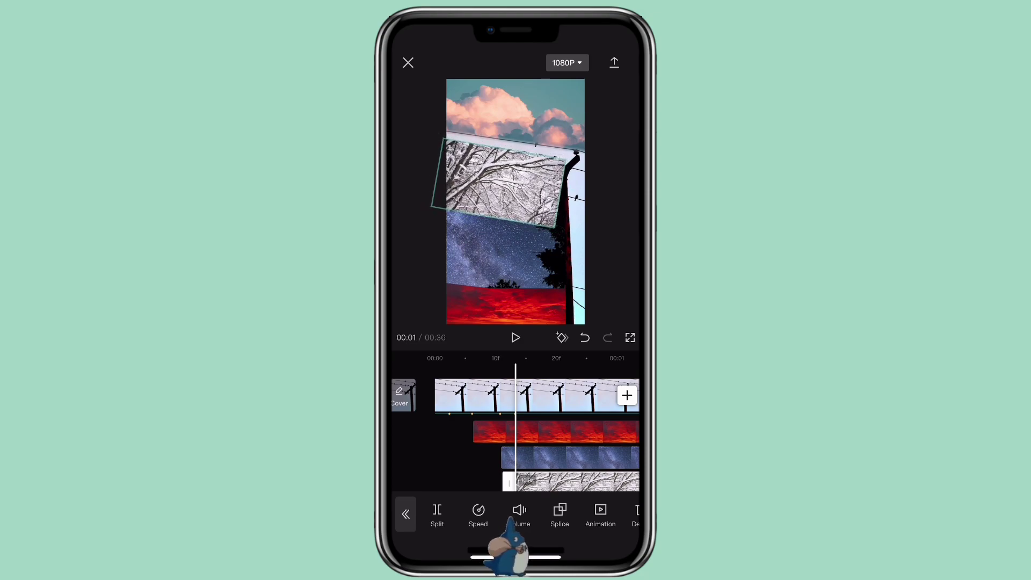
scroll(516, 516, right, 10)
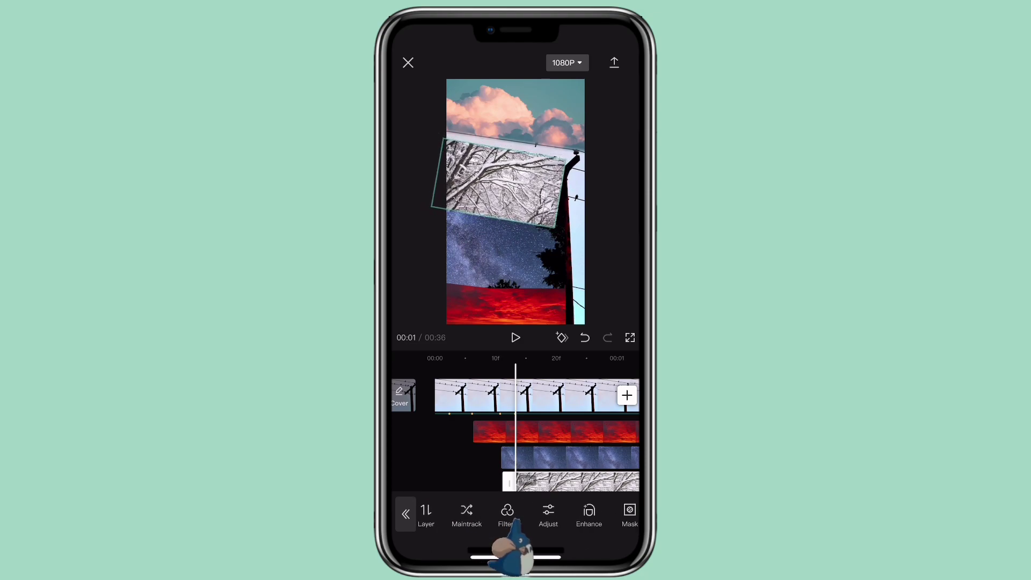
click(518, 513)
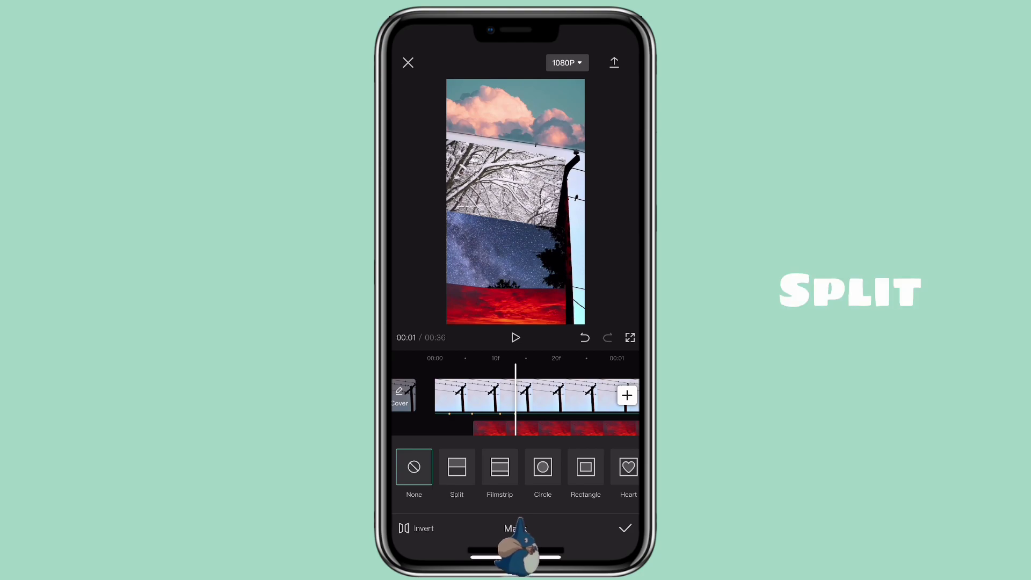
click(457, 467)
drag(496, 184, 497, 159)
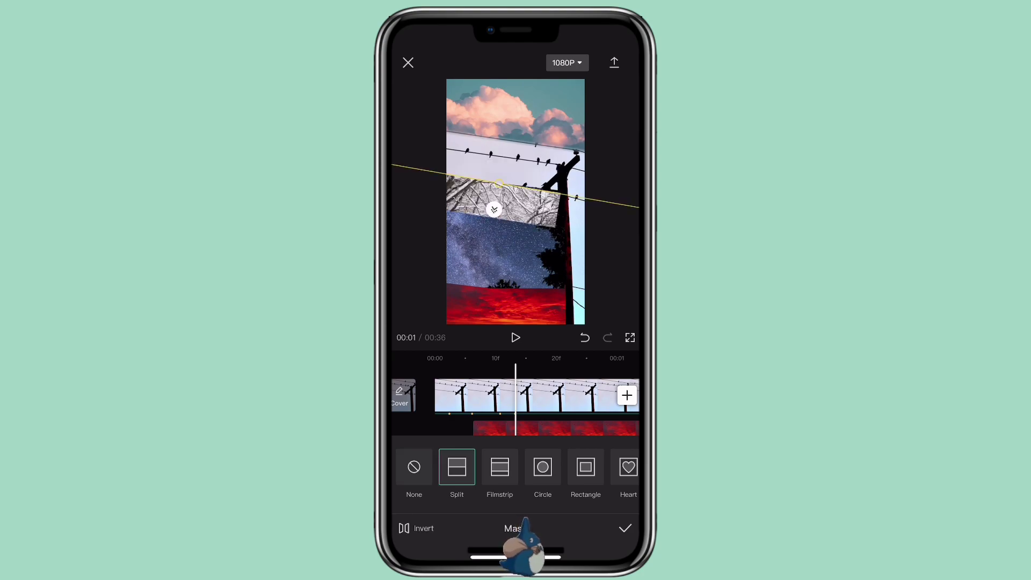
click(624, 527)
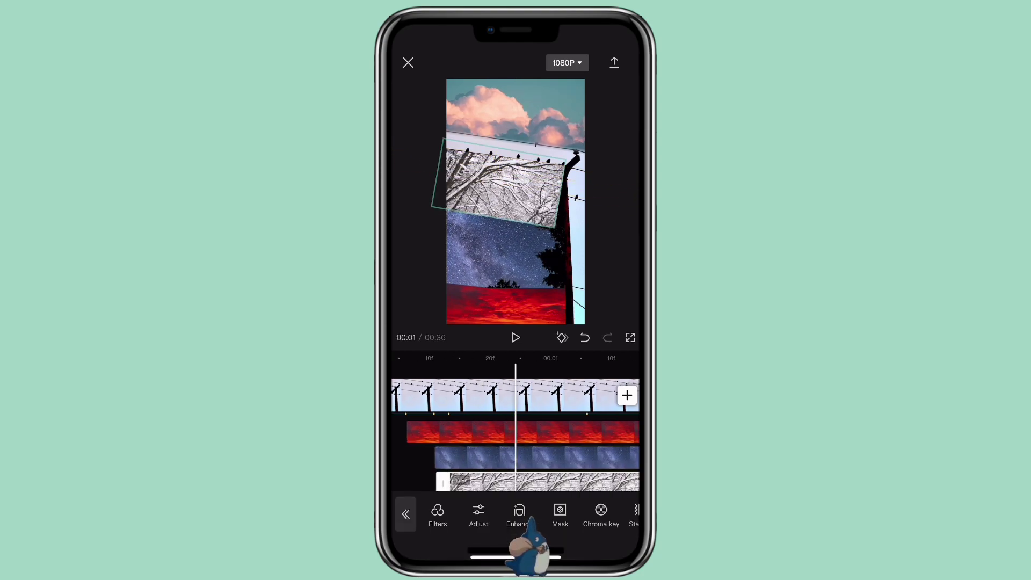
Add the red sunset video again as a new overlay
click(438, 516)
click(516, 330)
click(609, 522)
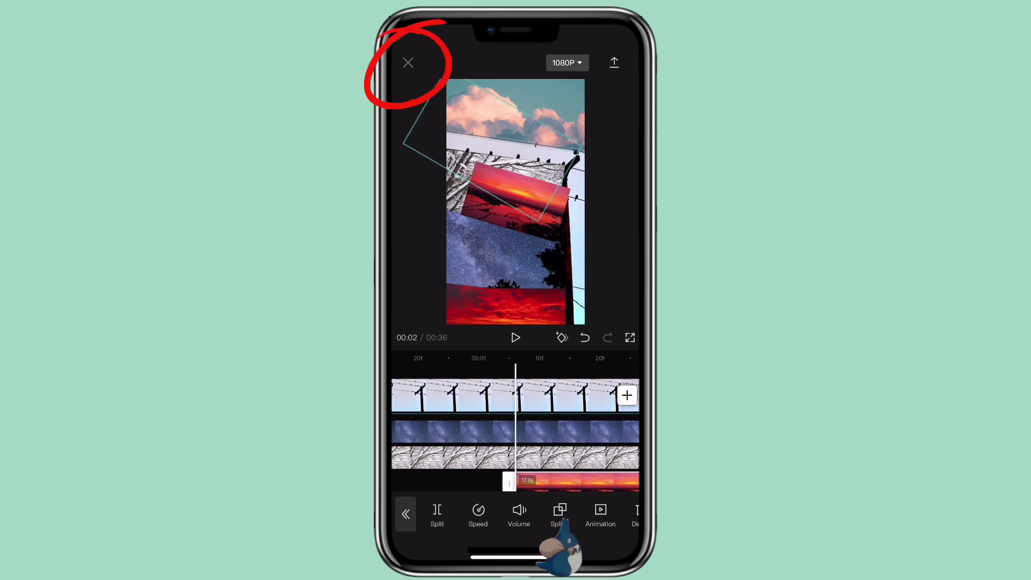
Save and close the stacked-band collage project
click(407, 62)
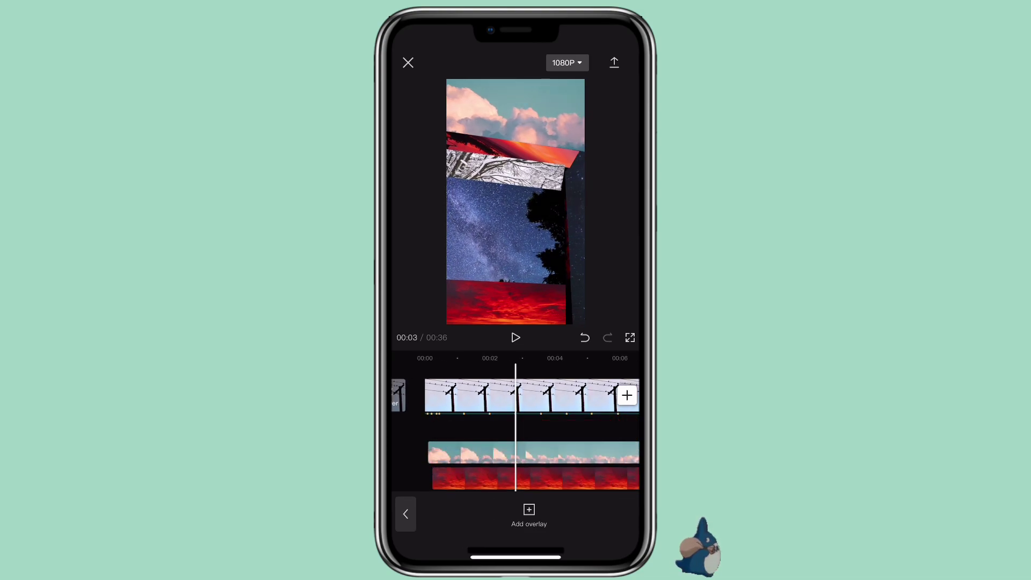
Split the cloud, red-sunset and remaining overlays and delete their tails past the main video
click(532, 430)
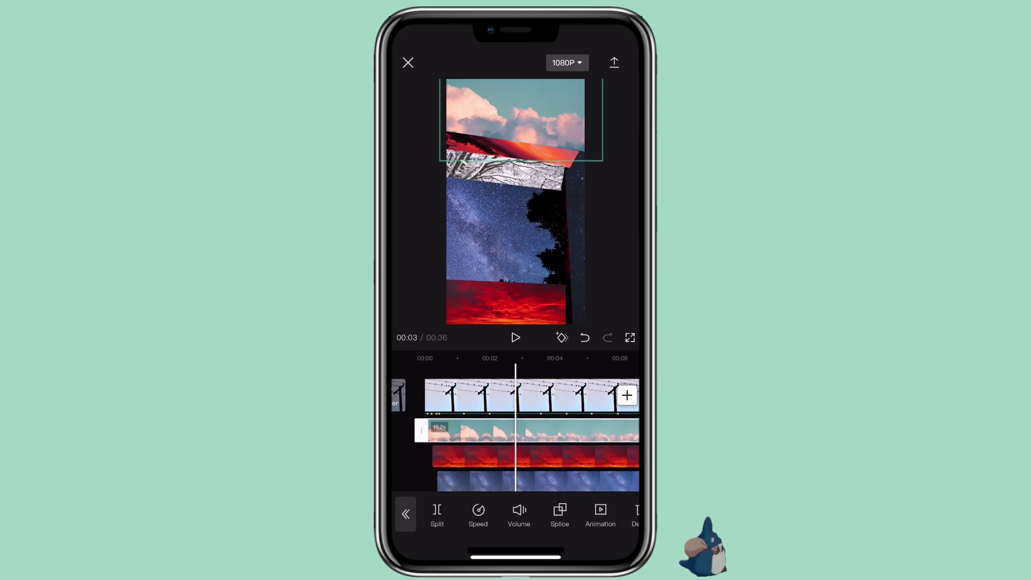
click(437, 515)
click(636, 516)
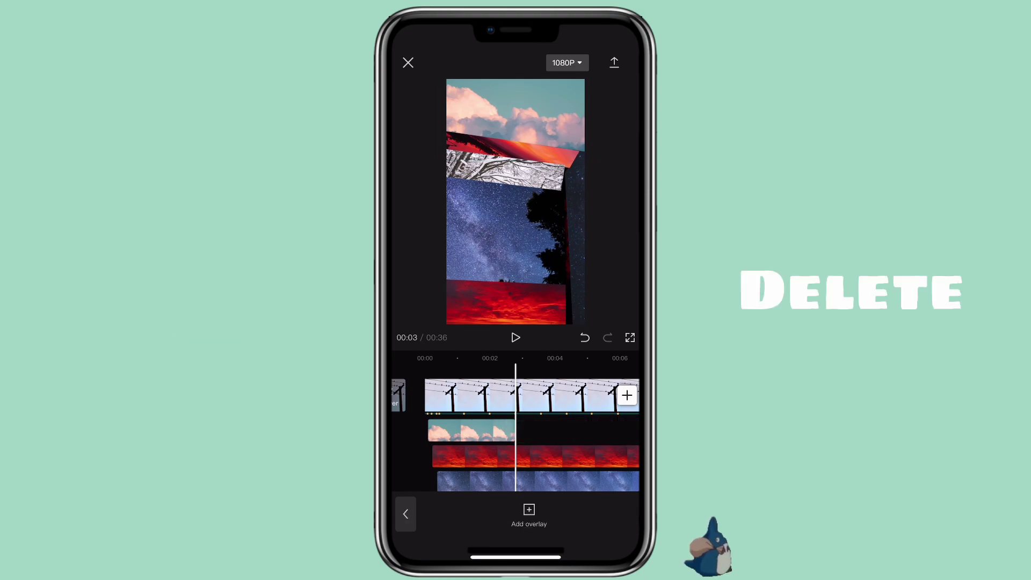
scroll(515, 427, right, 1)
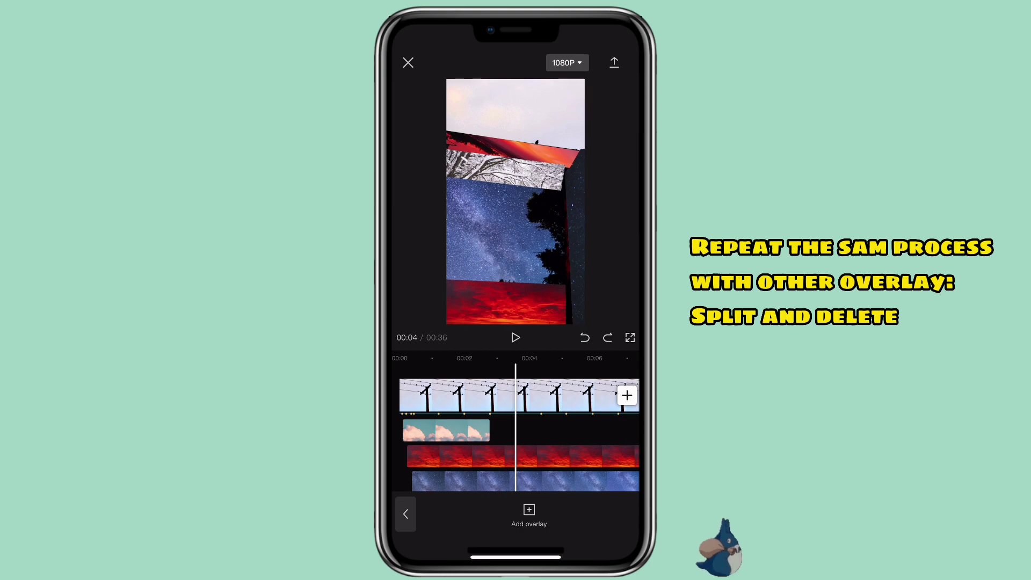
click(523, 457)
click(437, 516)
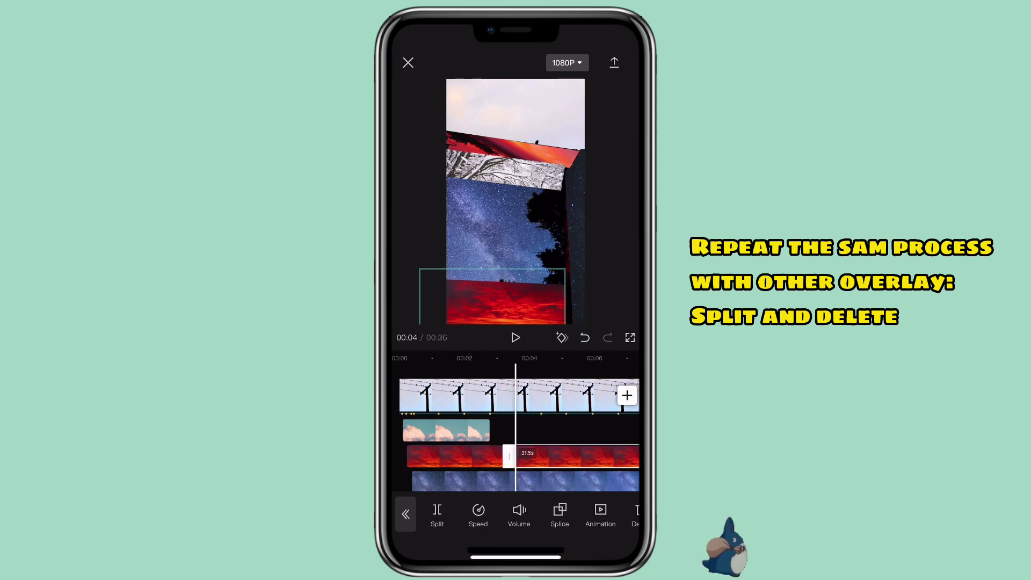
click(636, 515)
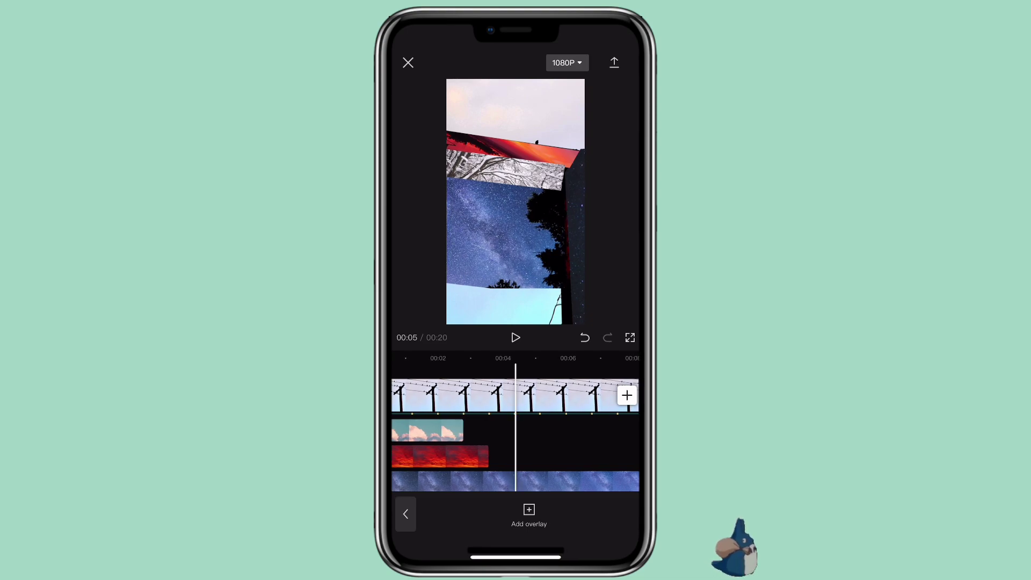
drag(515, 467, 492, 430)
click(516, 465)
click(637, 516)
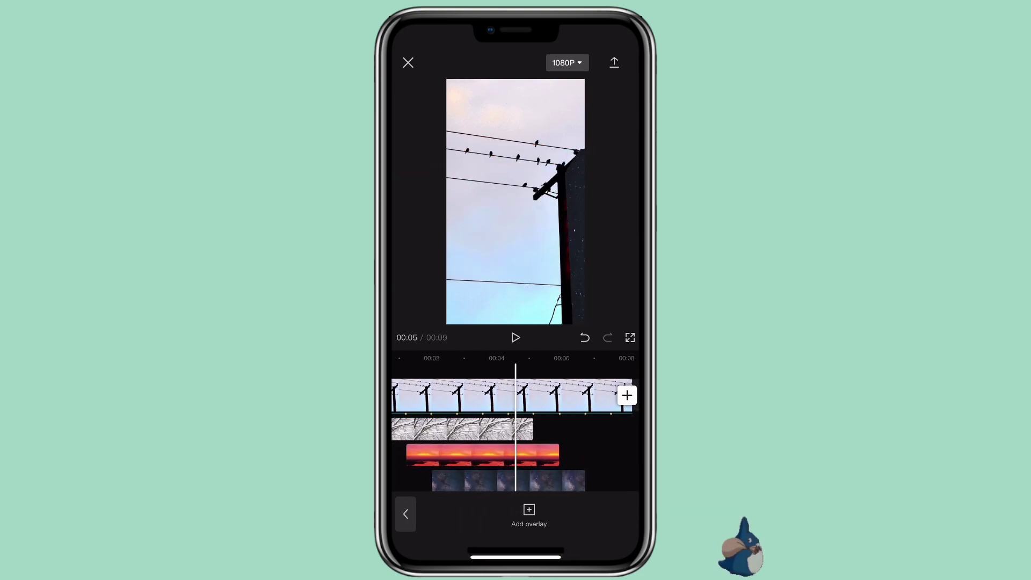
drag(499, 395, 525, 394)
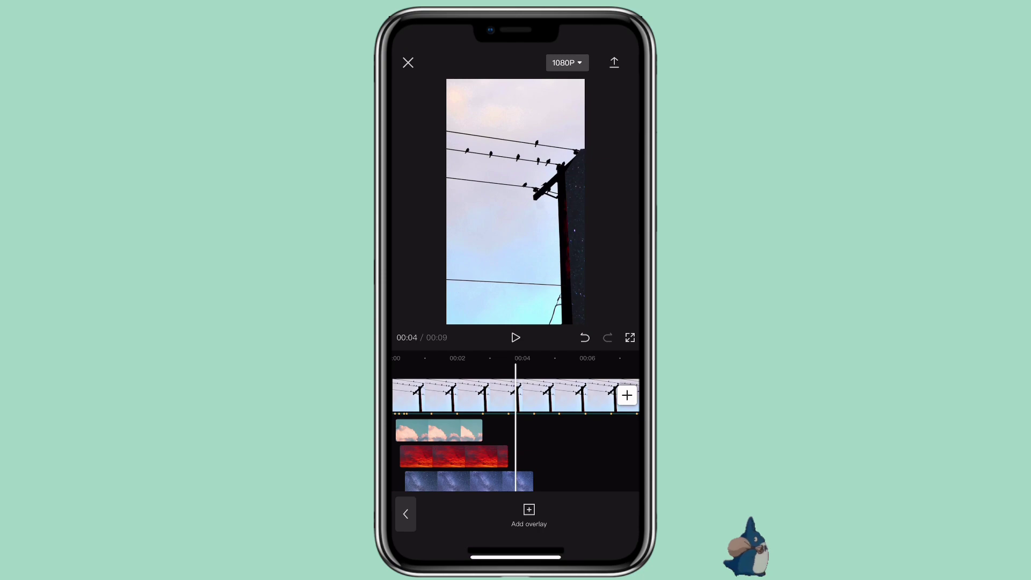
Add another cloud video as an overlay and Split-mask it into a lowered, tilted strip
click(528, 513)
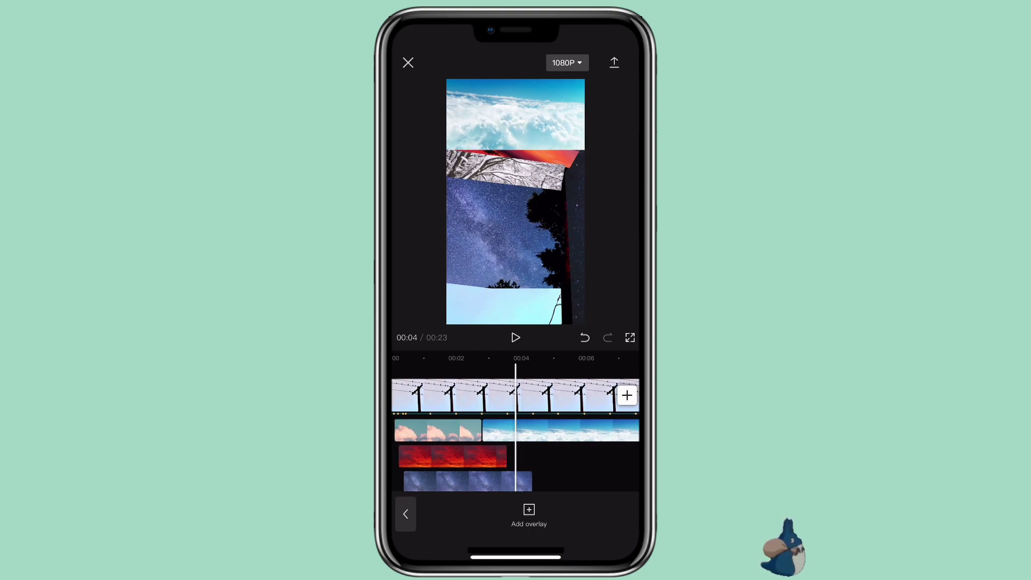
scroll(516, 427, right, 5)
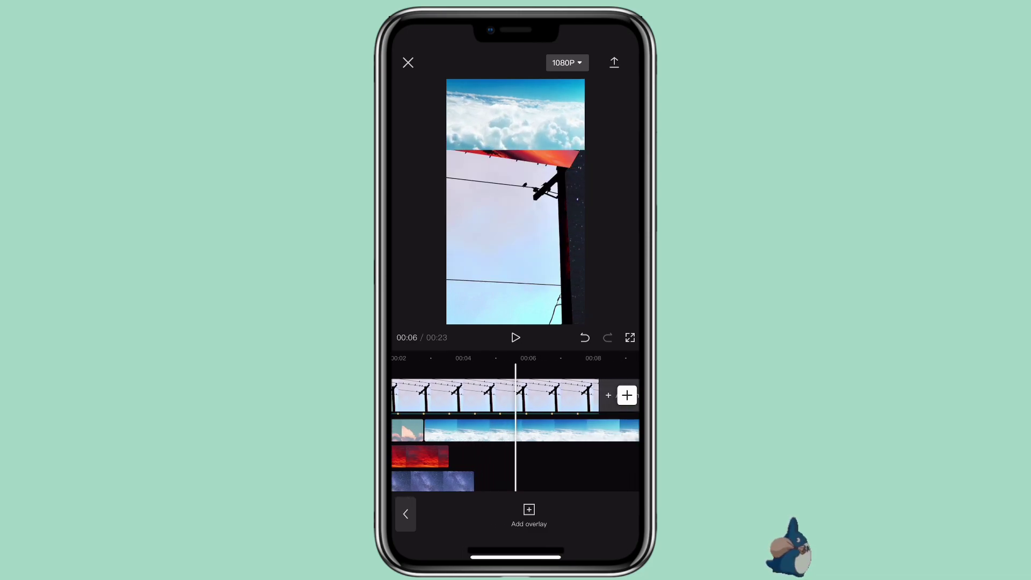
click(516, 430)
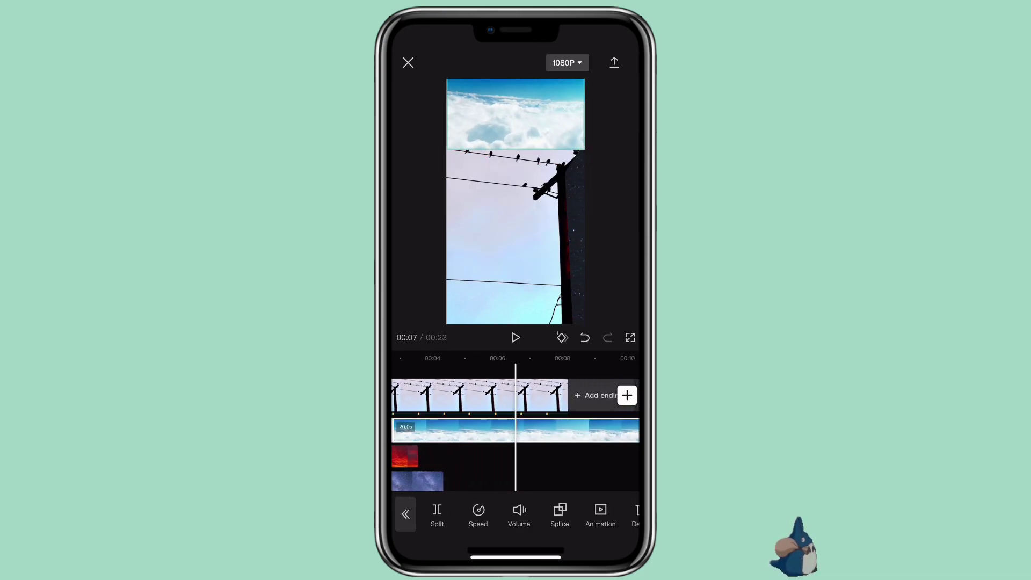
drag(596, 515, 443, 516)
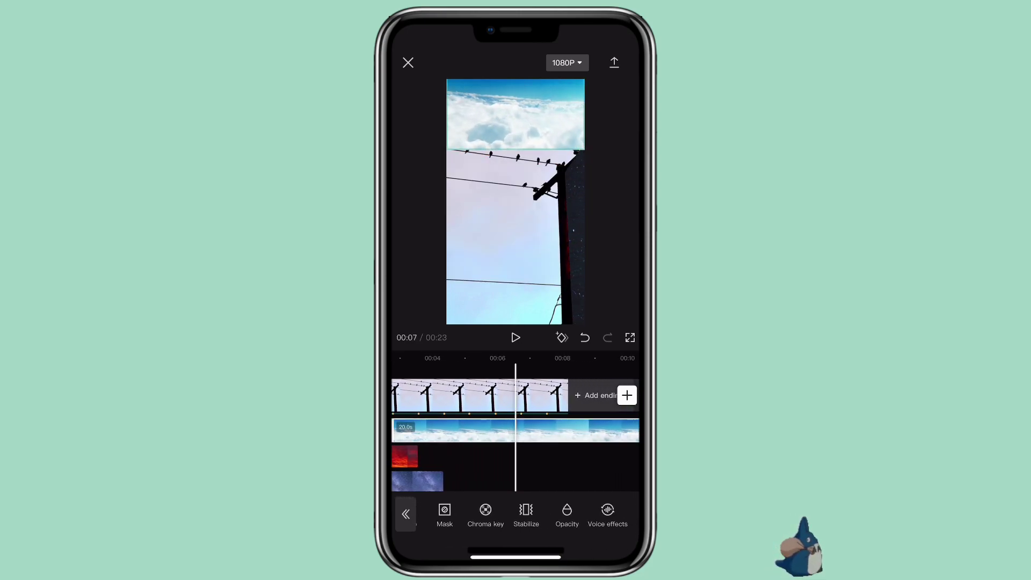
click(442, 516)
click(457, 468)
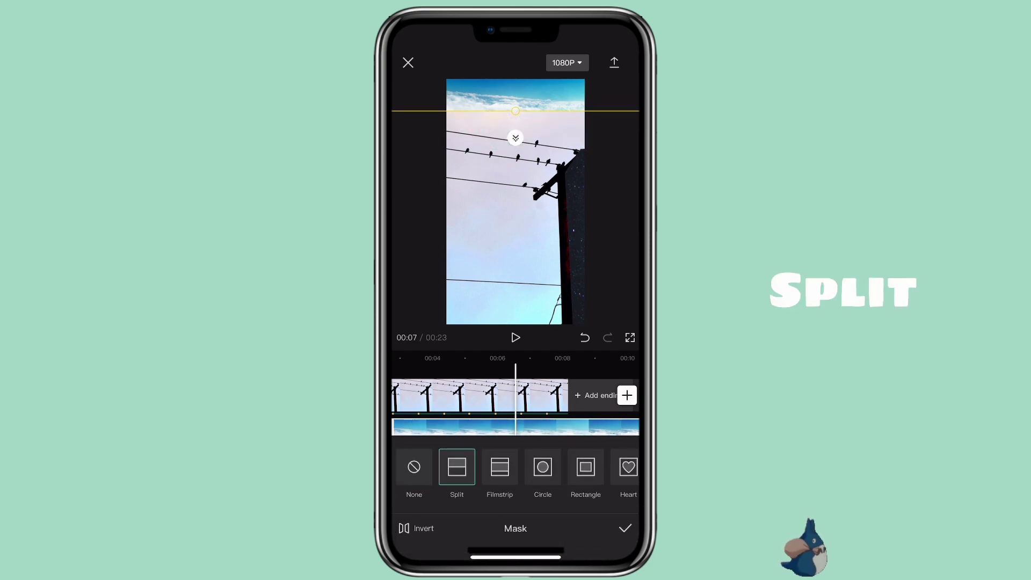
drag(515, 110, 504, 165)
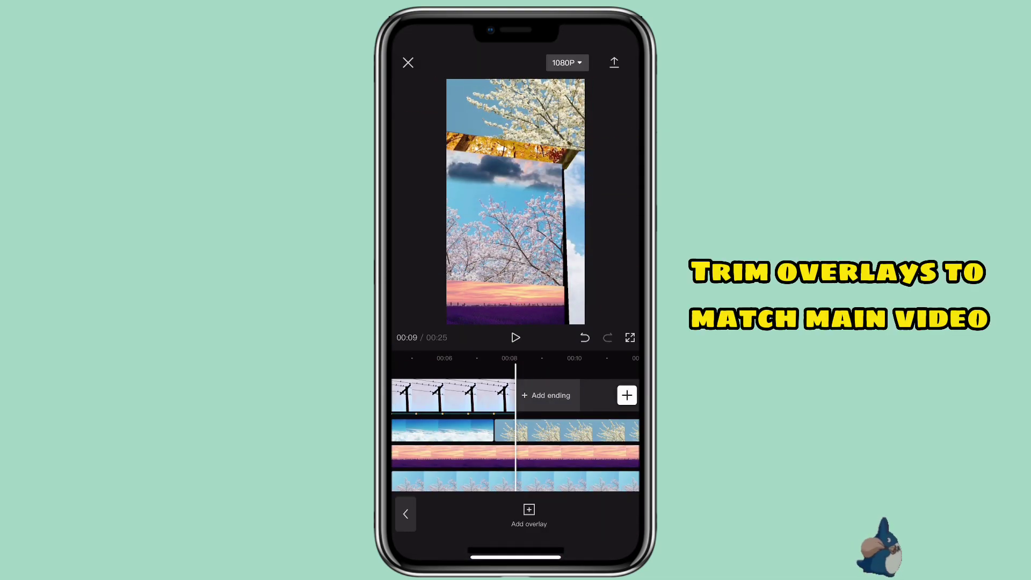
scroll(515, 427, right, 1)
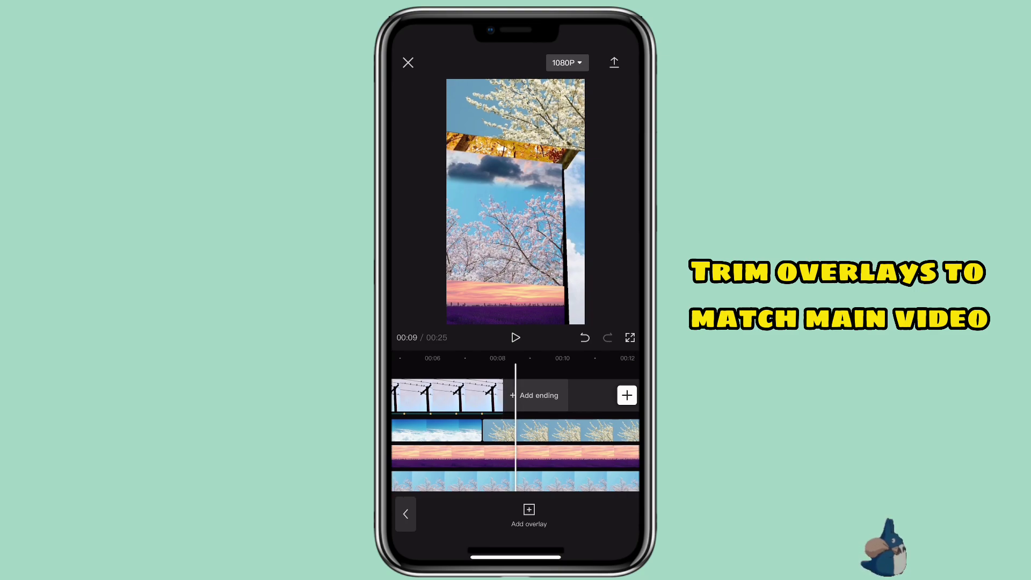
Select the overlay clip that runs past the end of the main video
click(508, 475)
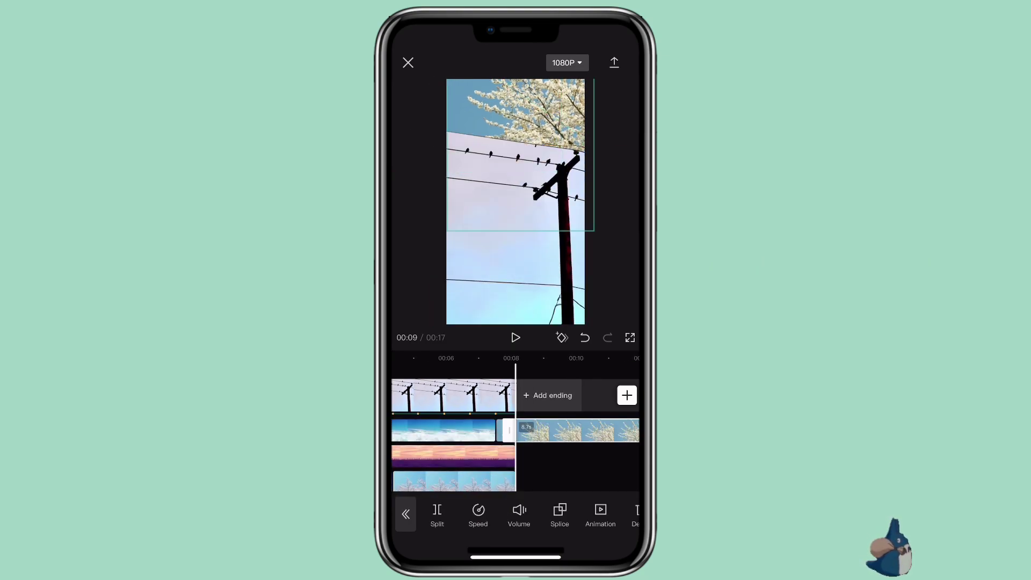
scroll(516, 427, left, 10)
scroll(516, 427, right, 4)
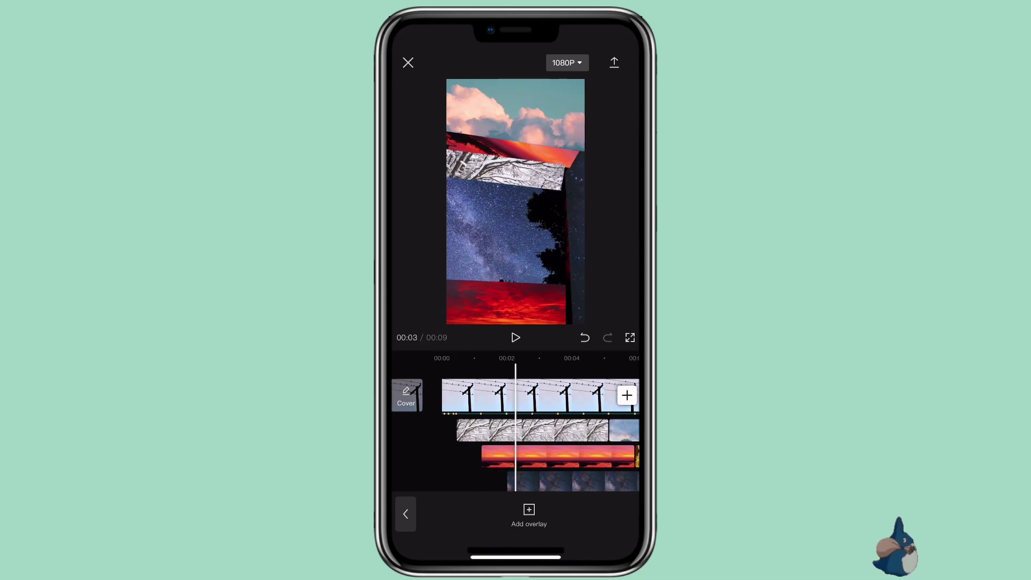
scroll(516, 427, right, 8)
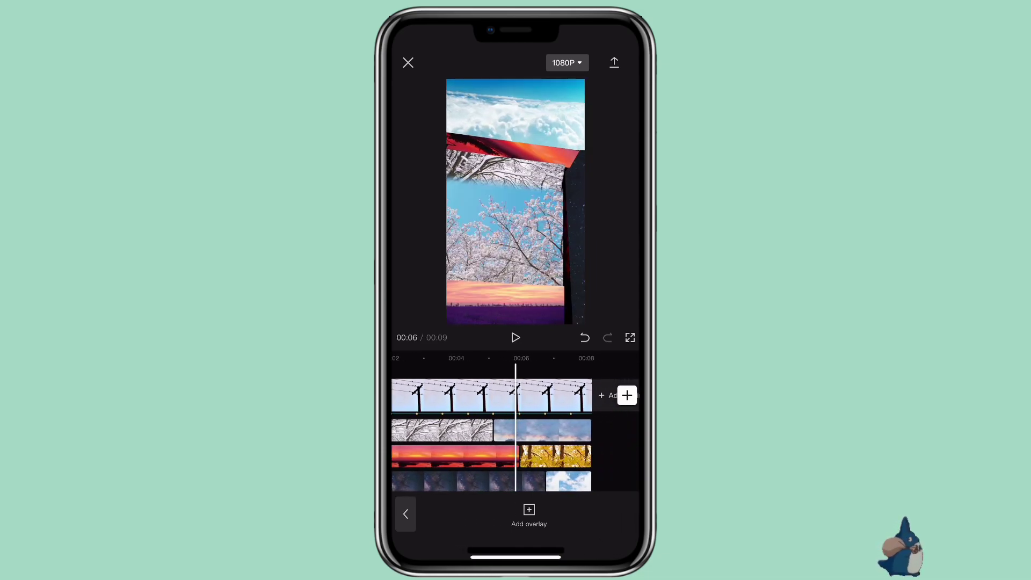
scroll(516, 427, right, 4)
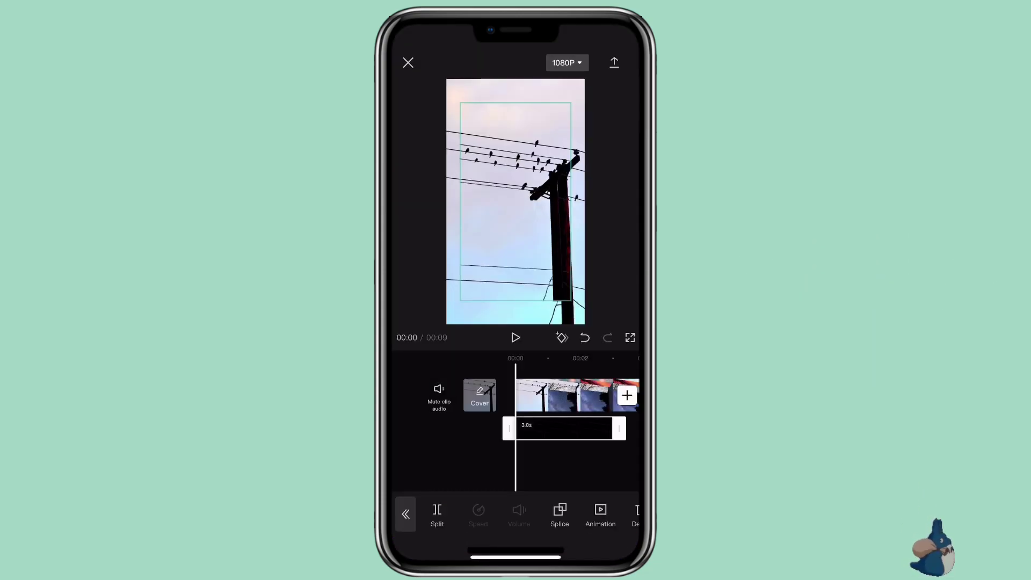
scroll(516, 399, right, 10)
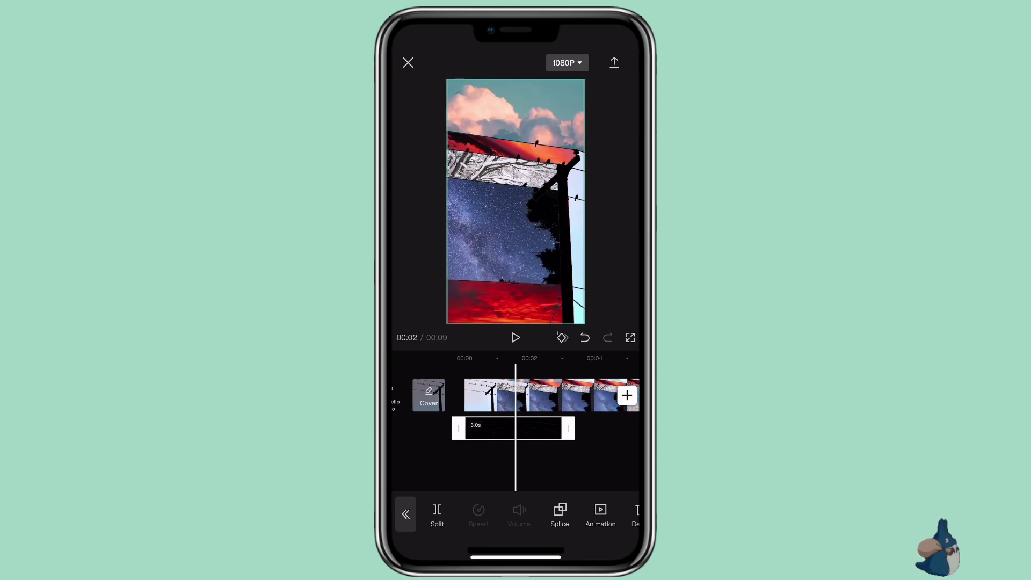
Trim the cutout photo overlay to 8.3 seconds, ending with the collage, and preview playback
drag(586, 428, 533, 428)
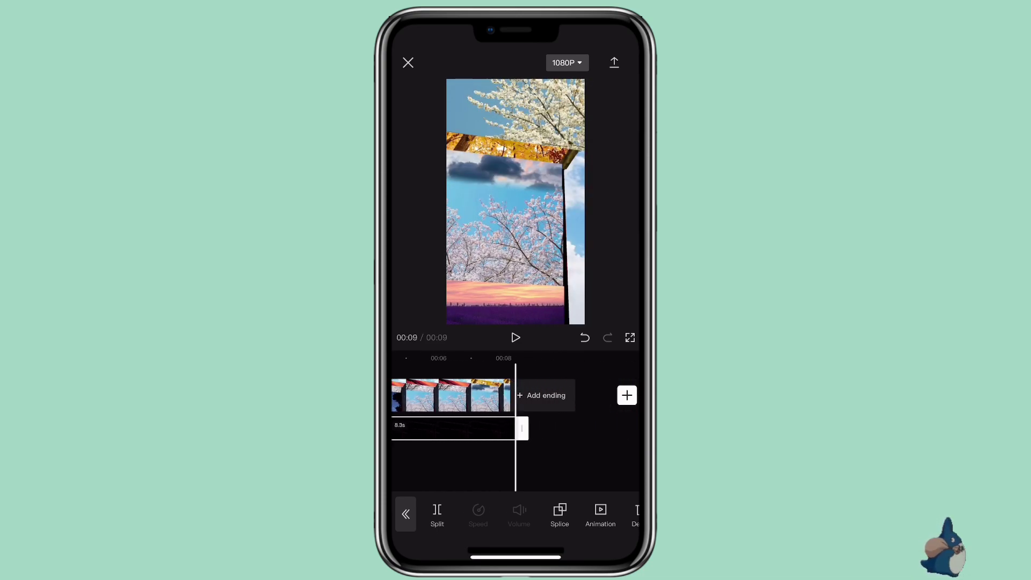
click(579, 464)
scroll(516, 399, left, 10)
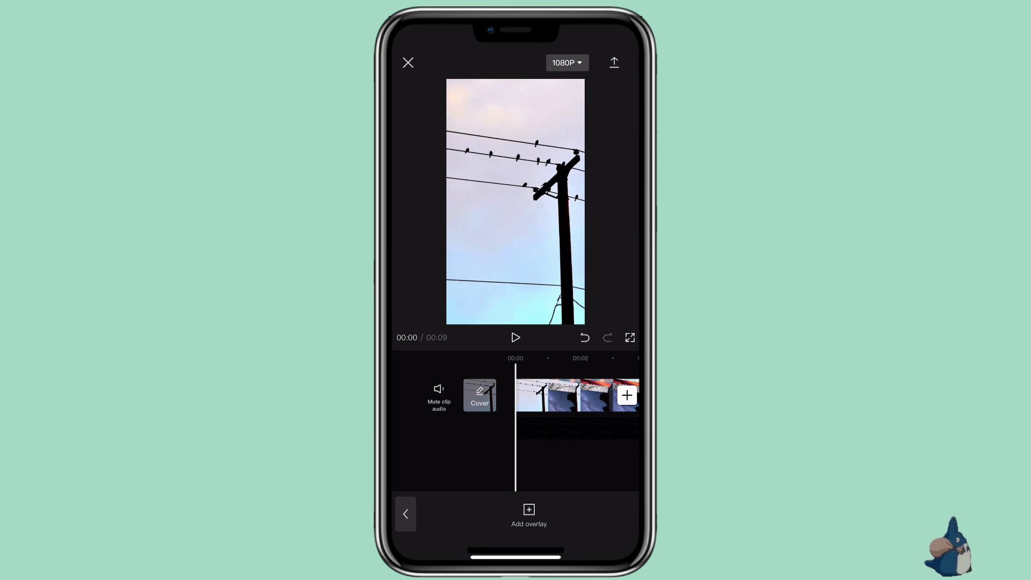
click(516, 337)
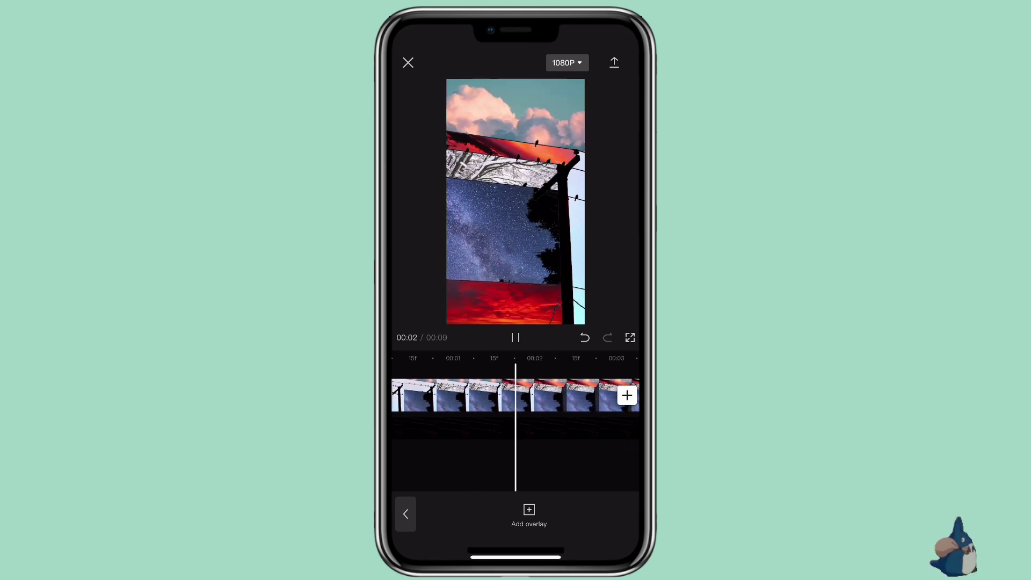